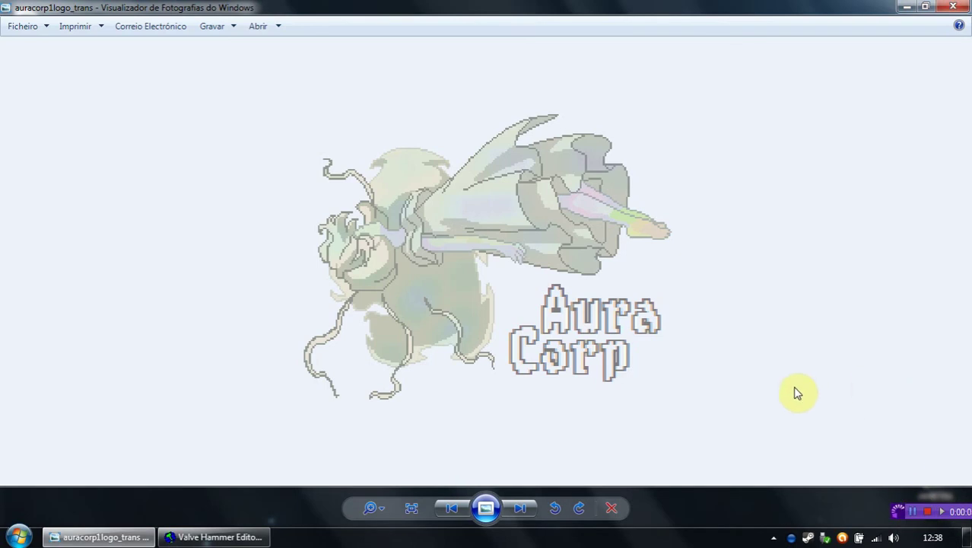
# Switch to Valve Hammer Editor with the test1 map and approach the room in the camera view.
pyautogui.click(908, 8)
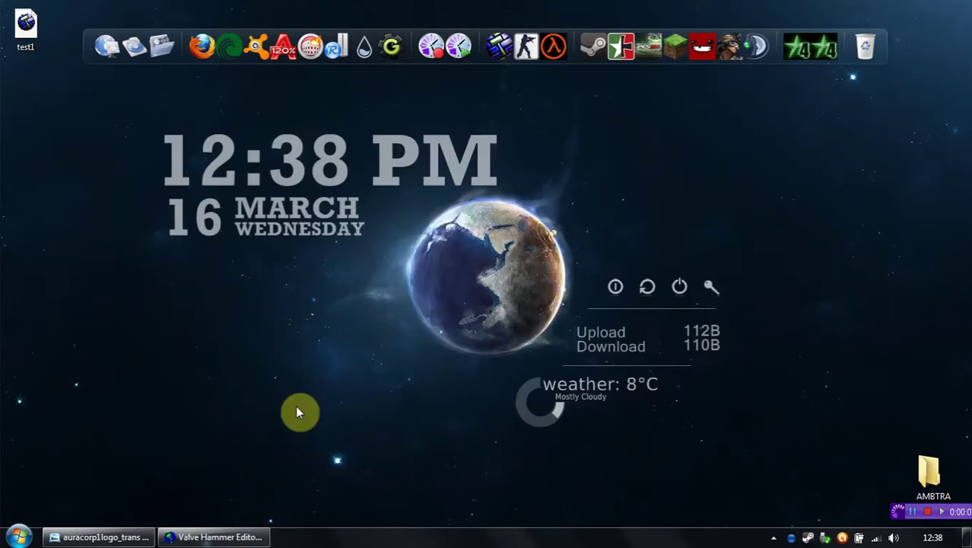
pyautogui.click(221, 536)
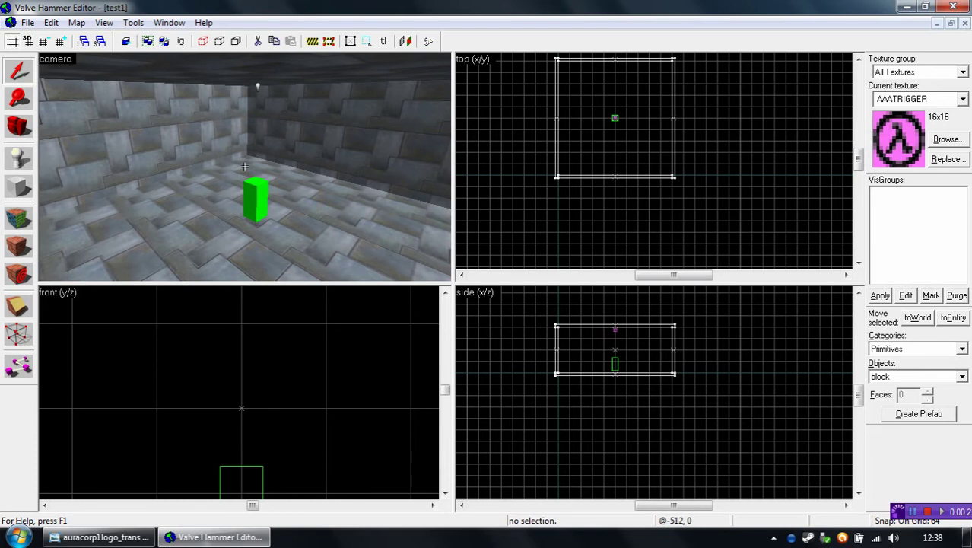
pyautogui.press('w')
pyautogui.press('a')
pyautogui.press('z')
# Browse the texture library and choose C1A0_FLIPSIGN4 as the current texture.
pyautogui.click(947, 139)
pyautogui.moveTo(965, 40); pyautogui.dragTo(966, 57)
pyautogui.click(889, 176)
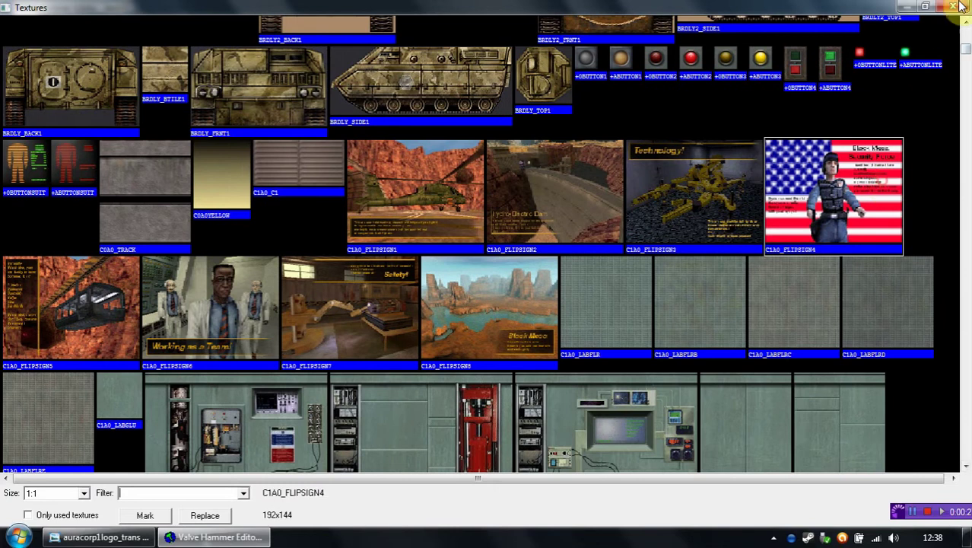
pyautogui.click(953, 7)
# Create a block 128 wide, 16 long and 64 high inside the room, with the grid size reduced to 16.
pyautogui.click(20, 190)
pyautogui.scroll(-3, 581, 183)
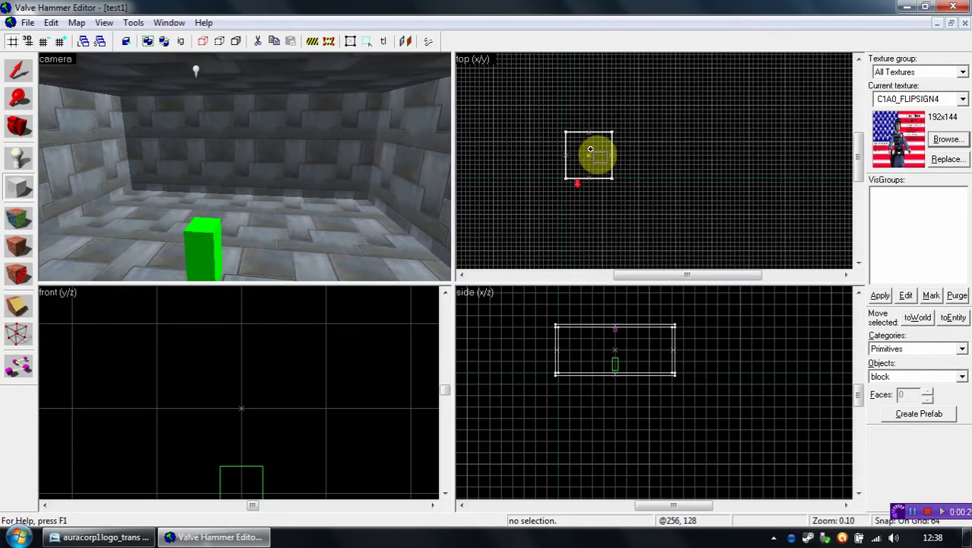
pyautogui.scroll(8, 582, 183)
pyautogui.scroll(-5, 582, 180)
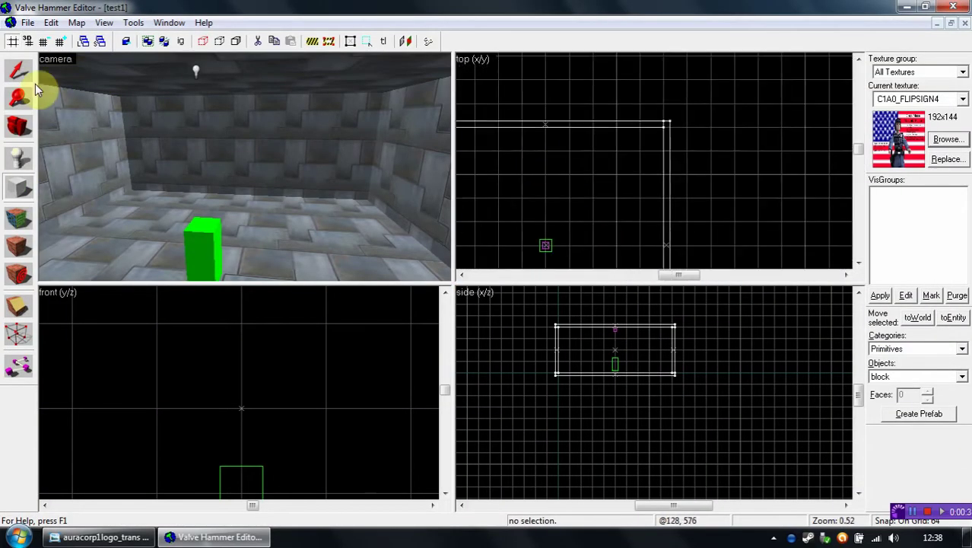
pyautogui.doubleClick(45, 41)
pyautogui.scroll(3, 592, 170)
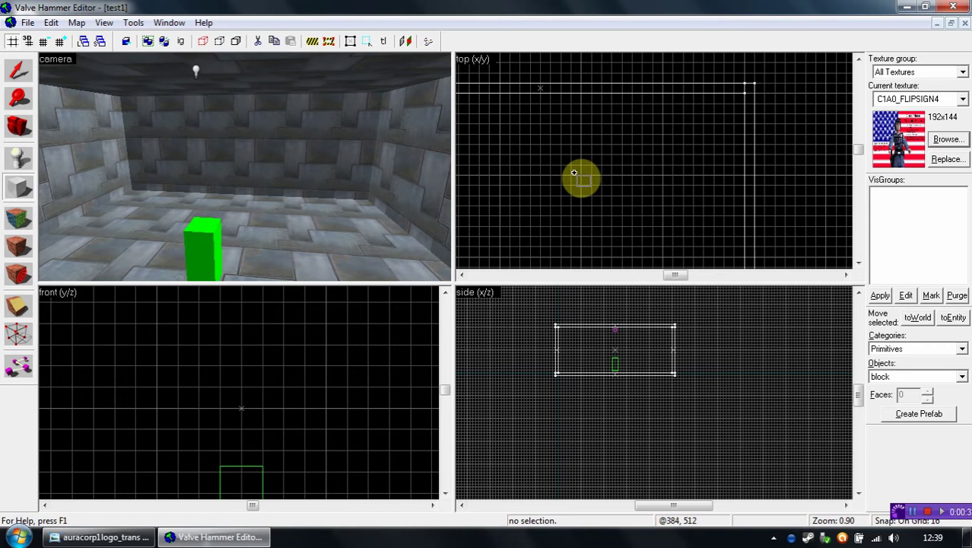
pyautogui.moveTo(540, 174); pyautogui.dragTo(625, 166)
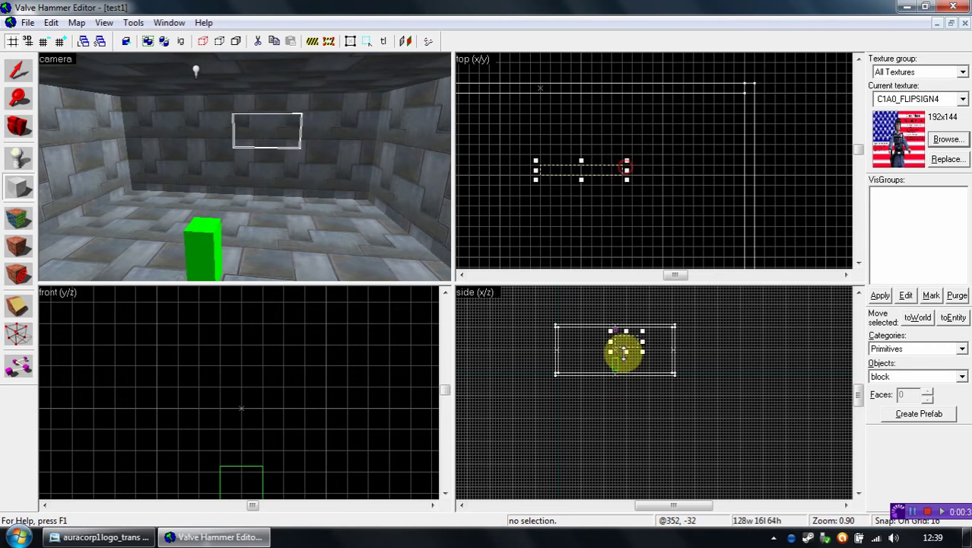
pyautogui.scroll(6, 628, 342)
pyautogui.moveTo(632, 361); pyautogui.dragTo(631, 396)
pyautogui.rightClick(631, 396)
pyautogui.click(642, 403)
# Examine how the flag texture sits on the new block's faces from several angles in the camera view.
pyautogui.scroll(3, 245, 166)
pyautogui.press('w')
pyautogui.press('s')
pyautogui.press('a')
pyautogui.press('a')
pyautogui.press('w')
pyautogui.press('d')
pyautogui.press('a')
pyautogui.press('z')
pyautogui.press('z')
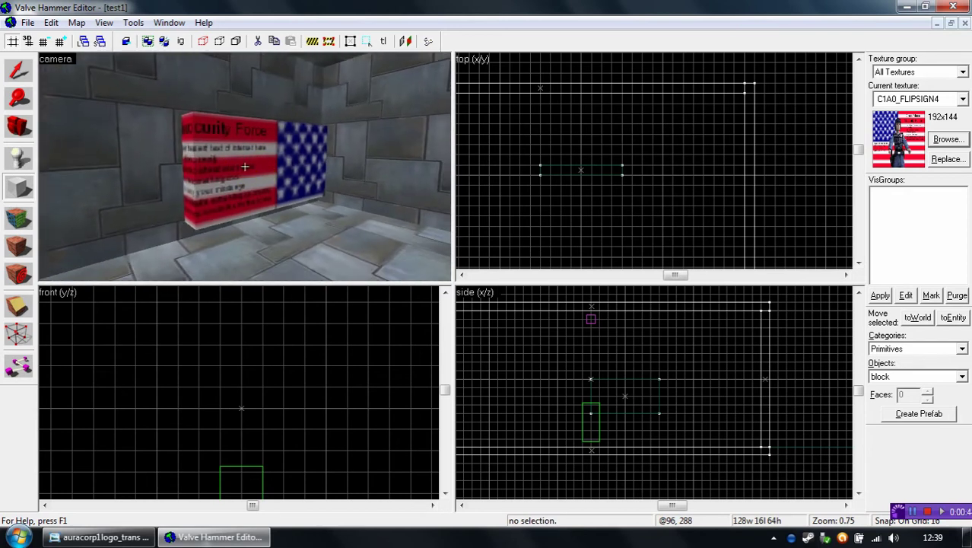
pyautogui.press('s')
pyautogui.press('z')
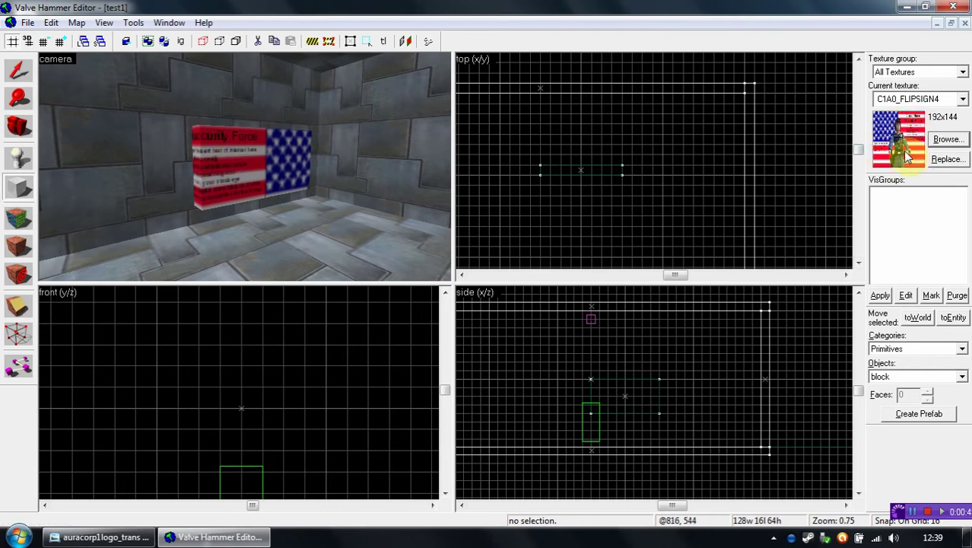
pyautogui.click(259, 166)
pyautogui.press('z')
pyautogui.press('d')
pyautogui.press('a')
pyautogui.press('w')
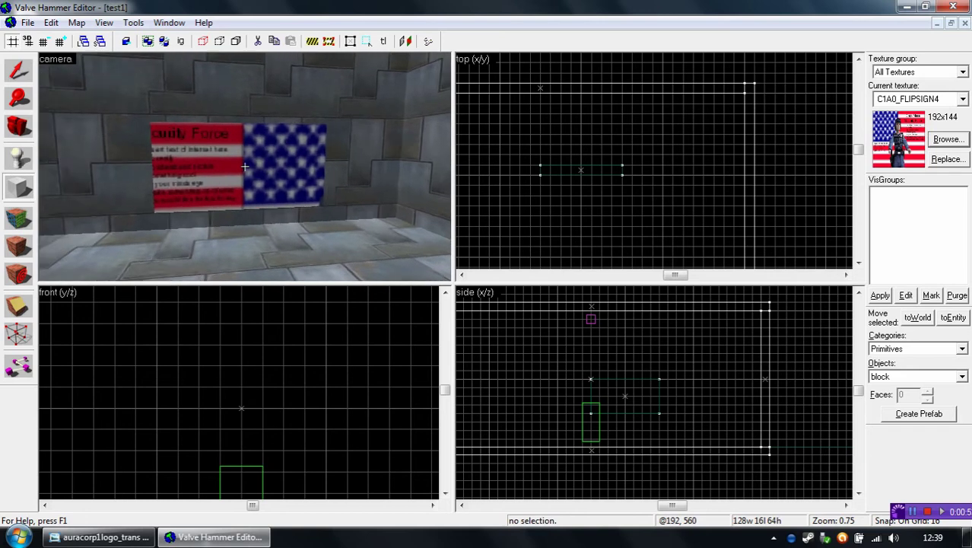
pyautogui.press('w')
pyautogui.press('s')
pyautogui.press('a')
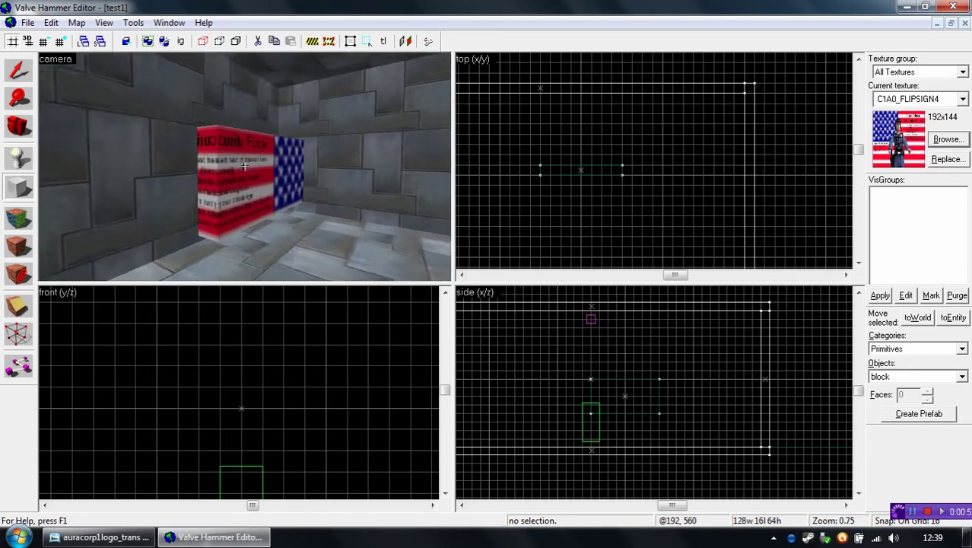
pyautogui.click(245, 174)
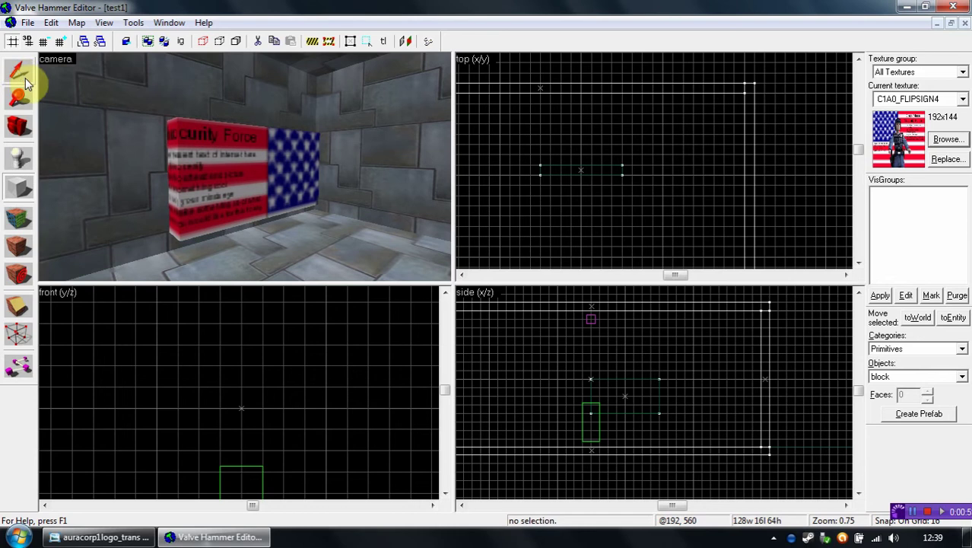
# Select the flag block, start texture application on it and narrow the selection to one of its large faces.
pyautogui.click(177, 168)
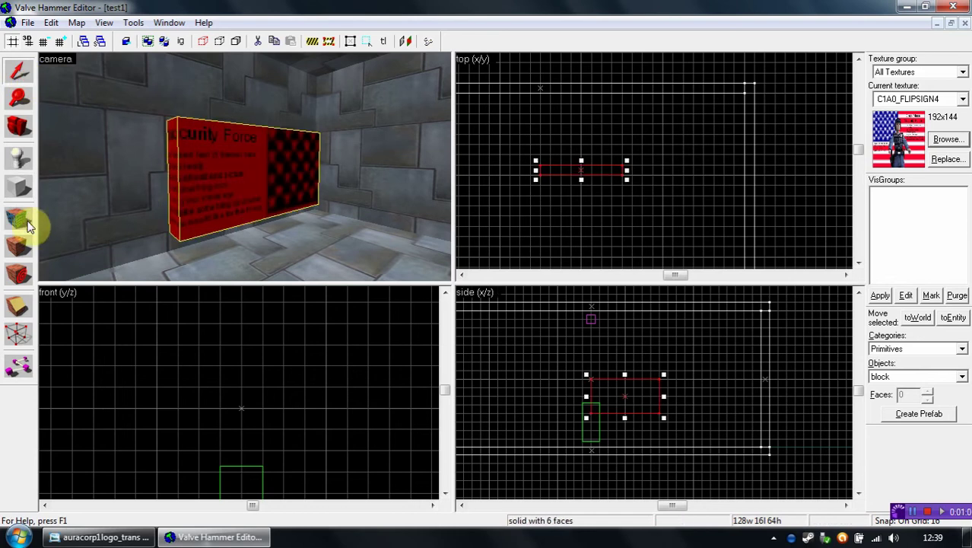
pyautogui.click(21, 219)
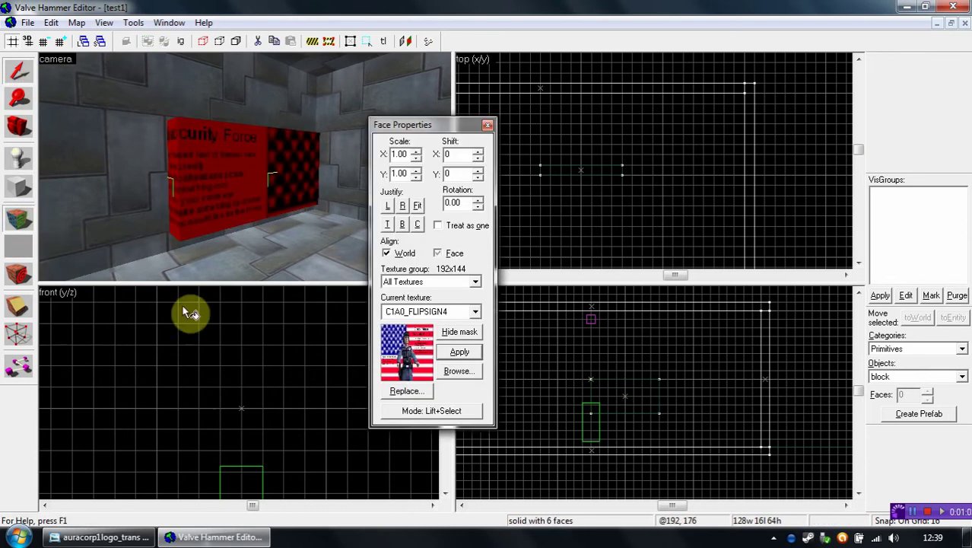
pyautogui.press('a')
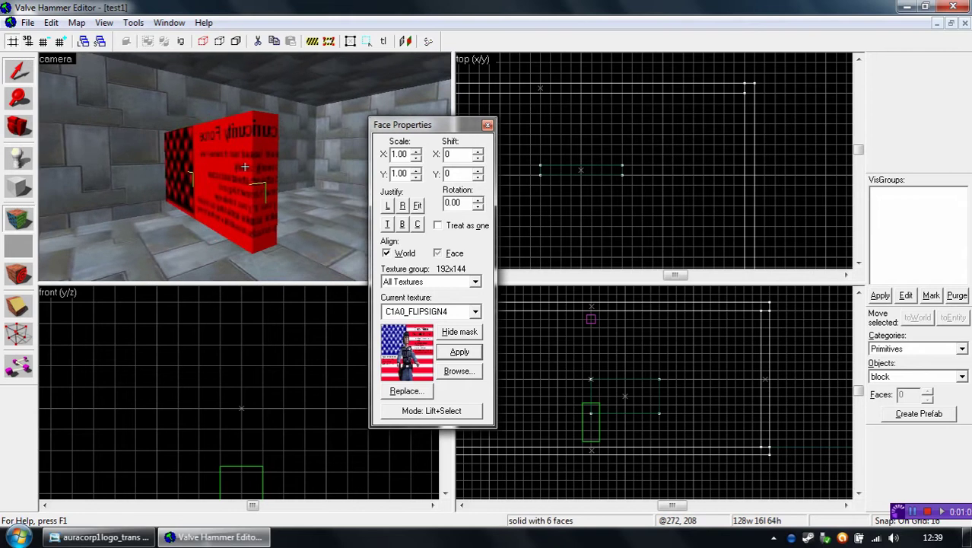
pyautogui.press('d')
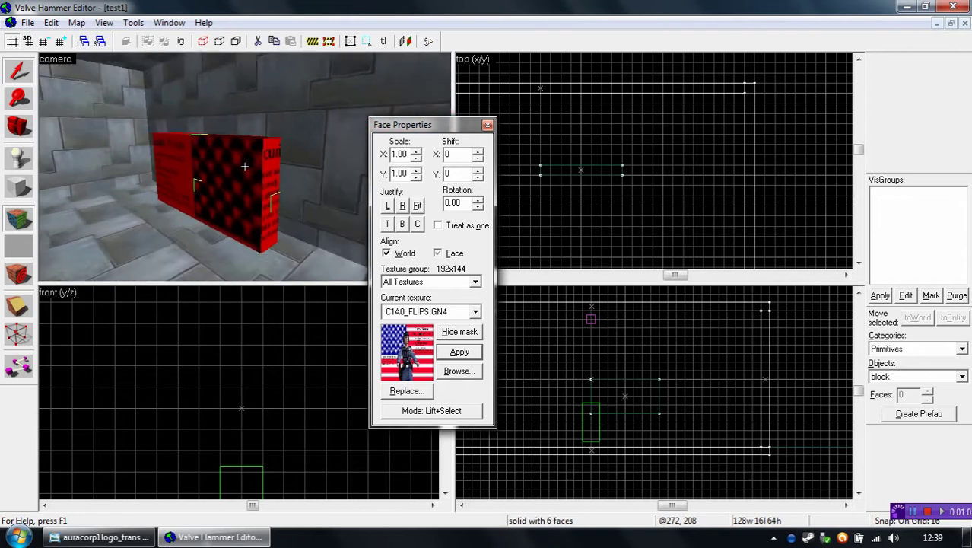
pyautogui.click(244, 167)
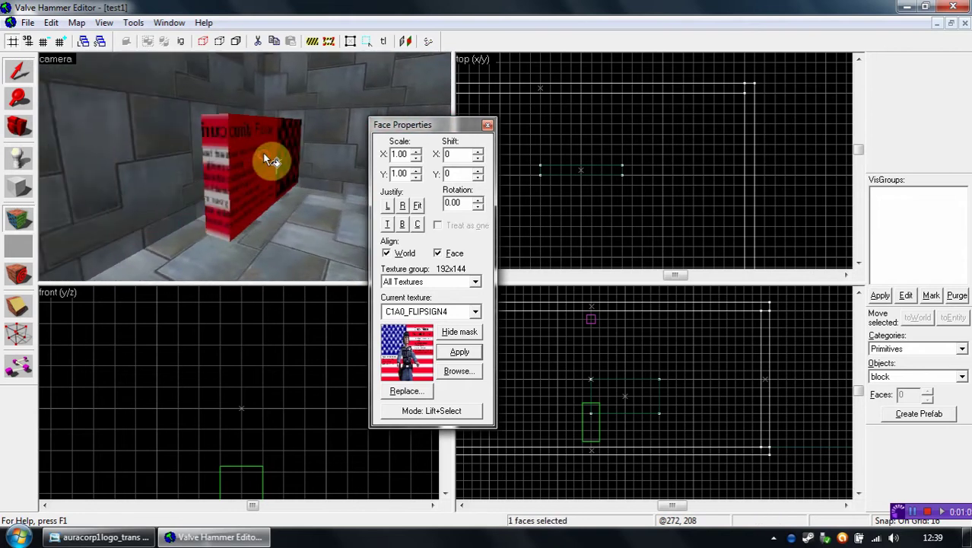
# Fit the C1A0_FLIPSIGN4 texture to the block's selected large face.
pyautogui.press('a')
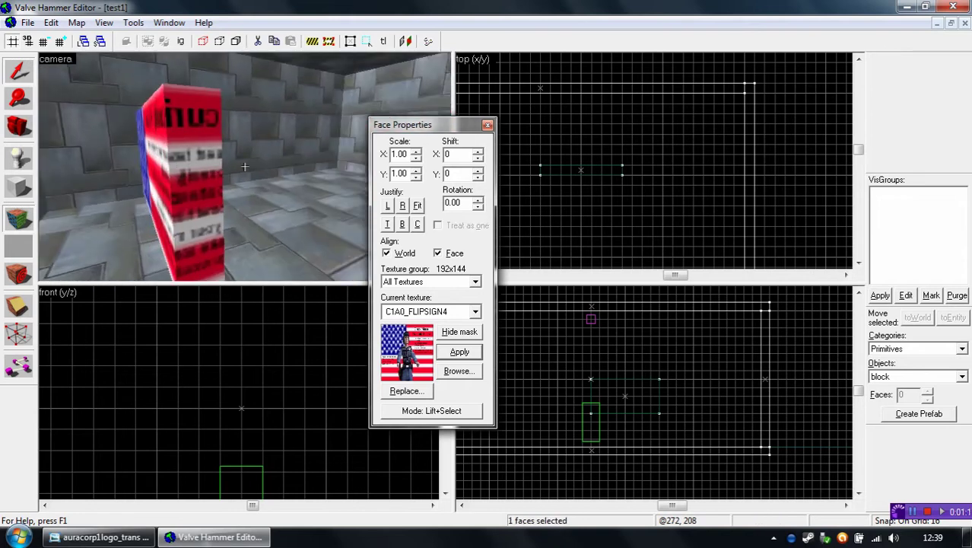
pyautogui.press('d')
pyautogui.press('a')
pyautogui.press('a')
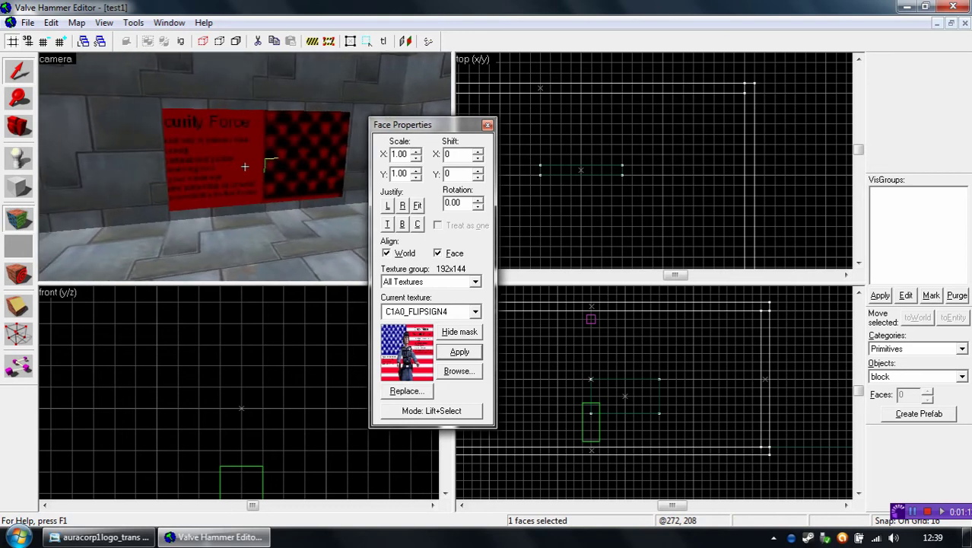
pyautogui.press('a')
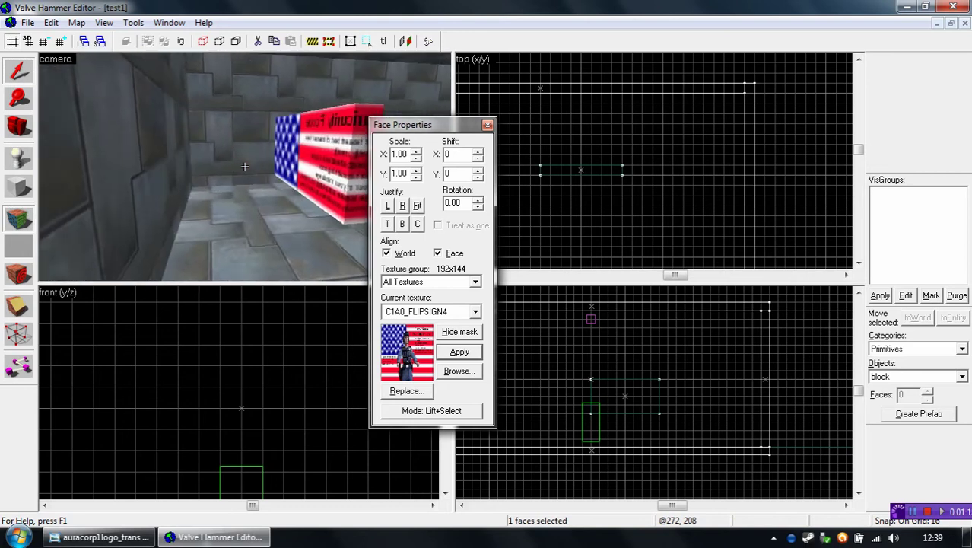
pyautogui.press('d')
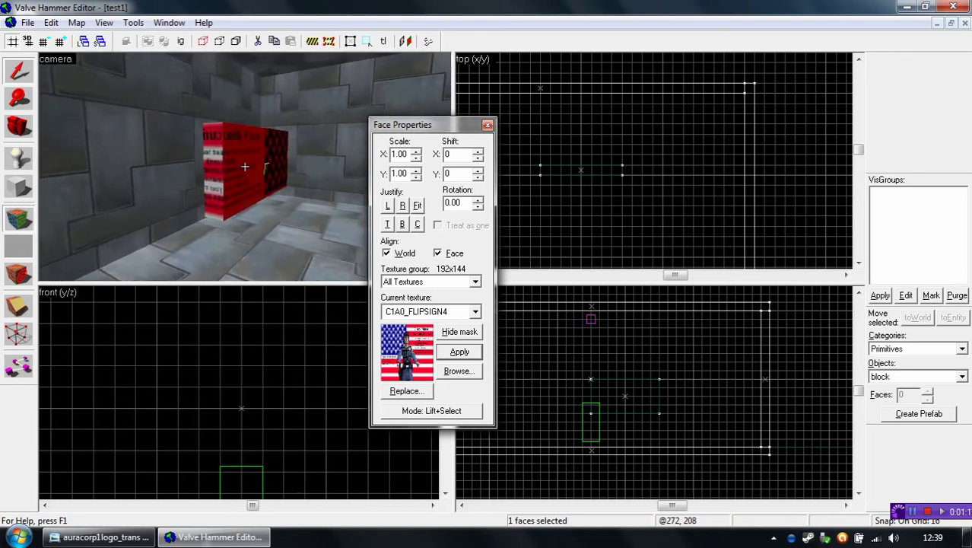
pyautogui.press('w')
pyautogui.press('z')
pyautogui.press('z')
pyautogui.press('d')
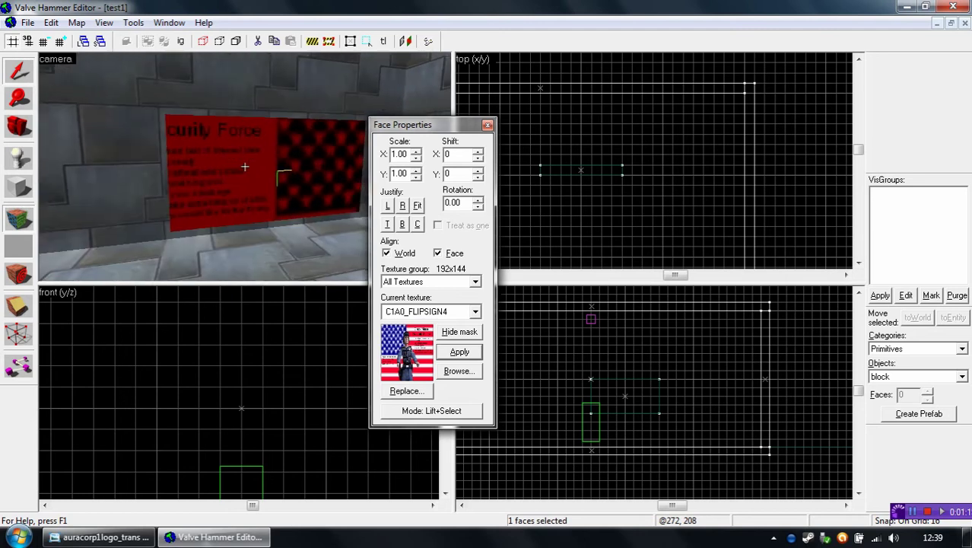
pyautogui.press('z')
pyautogui.click(417, 207)
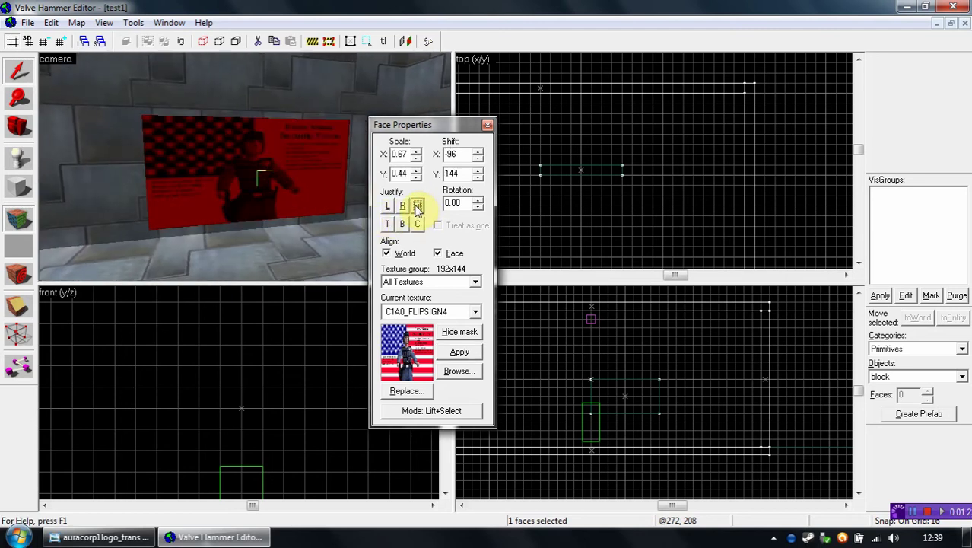
# Try an X shift of 25 and a rotation of 25 on the face's texture, and fit it to the face.
pyautogui.moveTo(392, 129); pyautogui.dragTo(413, 111)
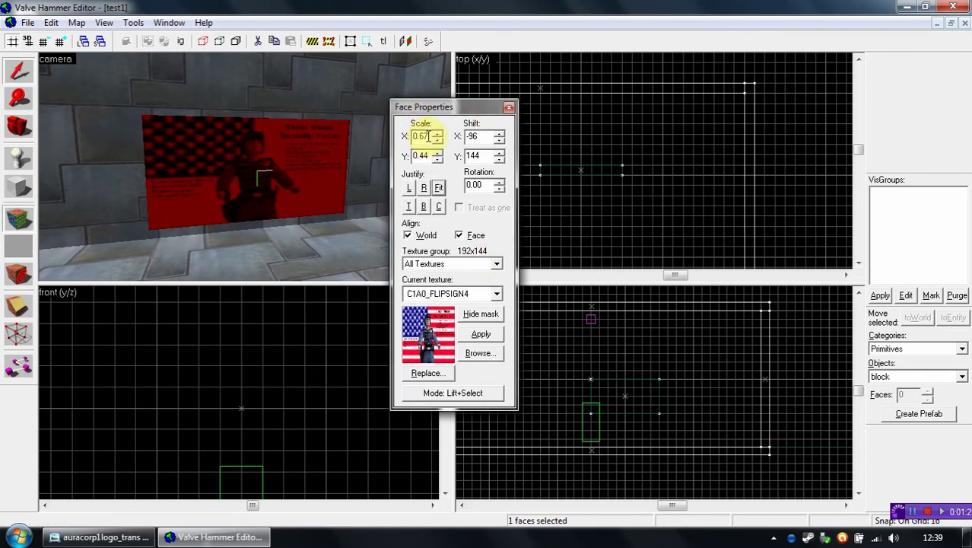
pyautogui.click(499, 134)
pyautogui.moveTo(500, 135); pyautogui.dragTo(500, 135)
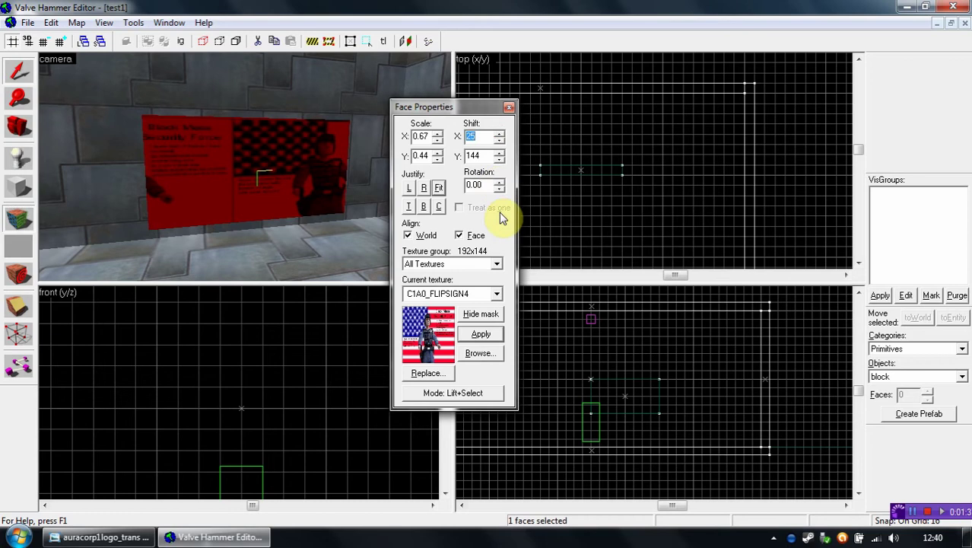
pyautogui.moveTo(499, 183); pyautogui.dragTo(499, 187)
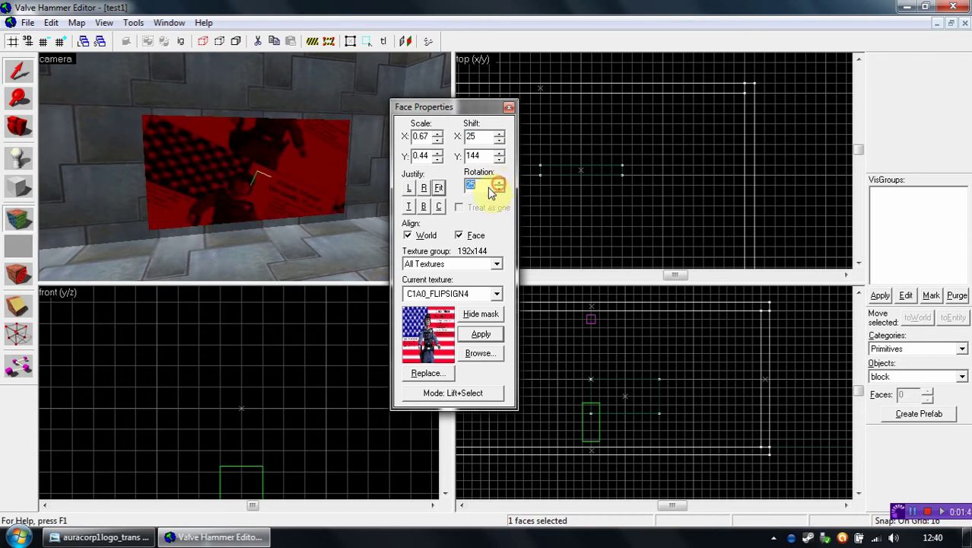
pyautogui.click(437, 188)
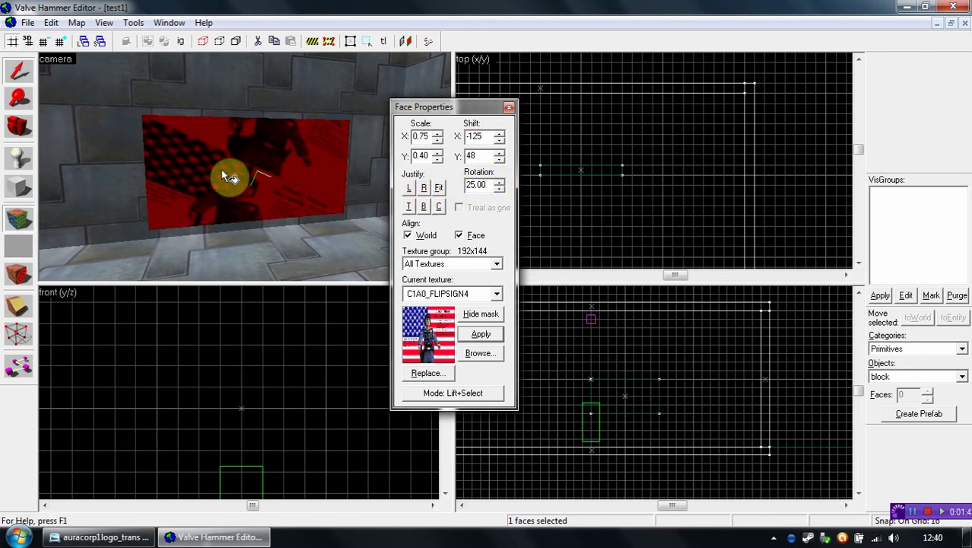
# Set the face's texture rotation to 0 and fit the texture to the face again.
pyautogui.doubleClick(487, 186)
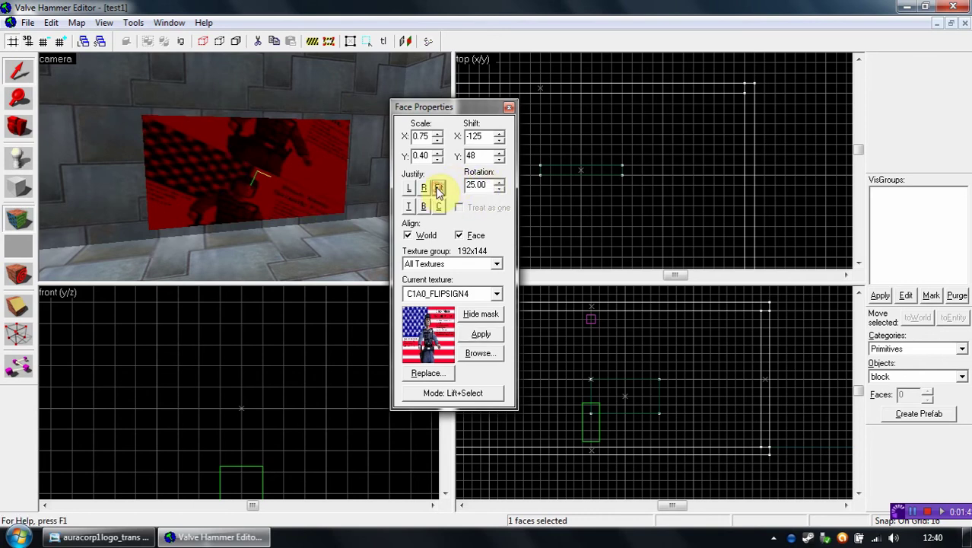
pyautogui.doubleClick(487, 186)
pyautogui.write('0')
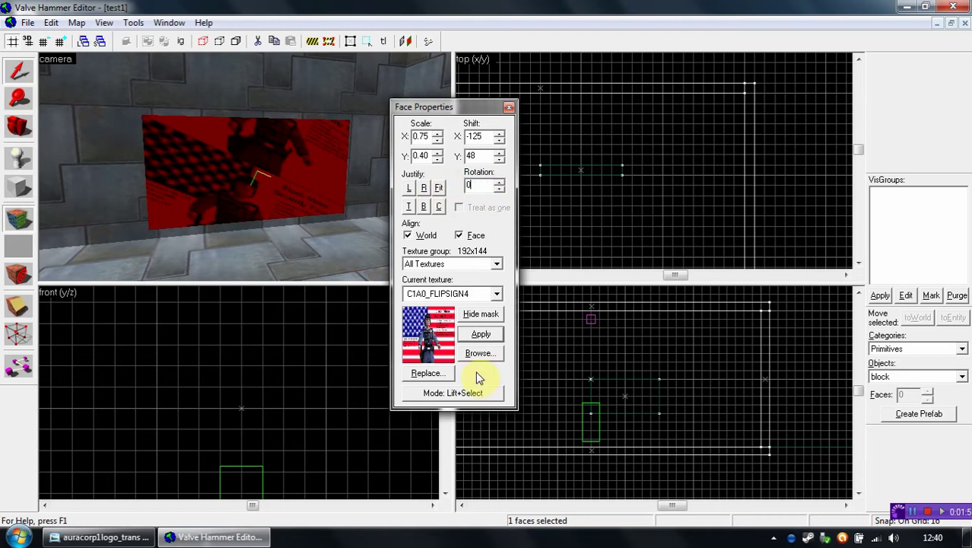
pyautogui.click(480, 333)
pyautogui.click(439, 187)
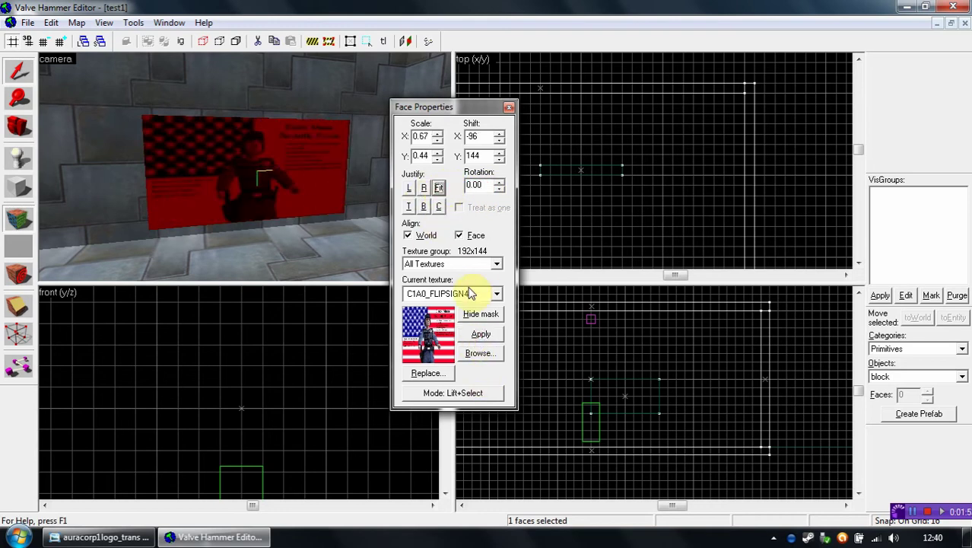
# Look through the texture group list, the current texture list and the texture replacement options without changing anything.
pyautogui.click(496, 265)
pyautogui.click(494, 276)
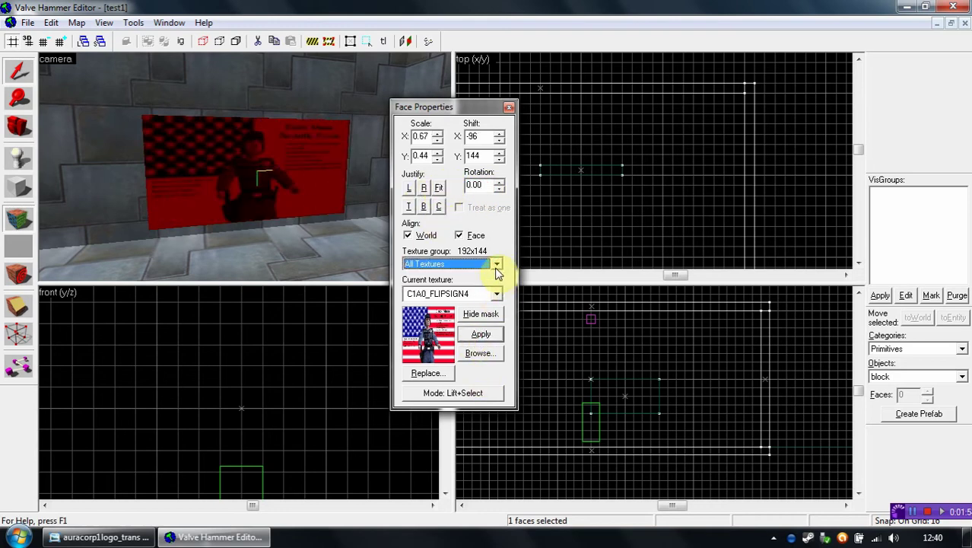
pyautogui.click(495, 263)
pyautogui.click(495, 274)
pyautogui.click(496, 294)
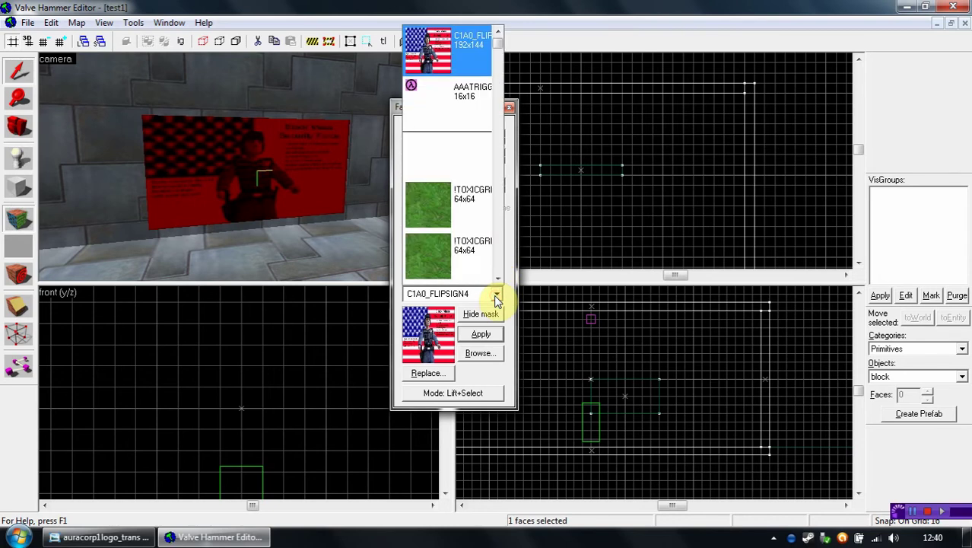
pyautogui.click(495, 297)
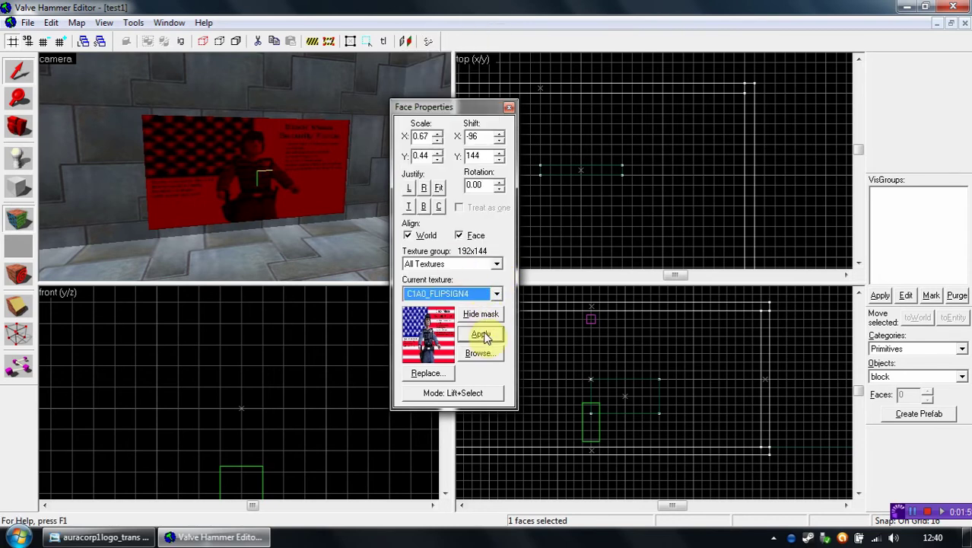
pyautogui.click(424, 374)
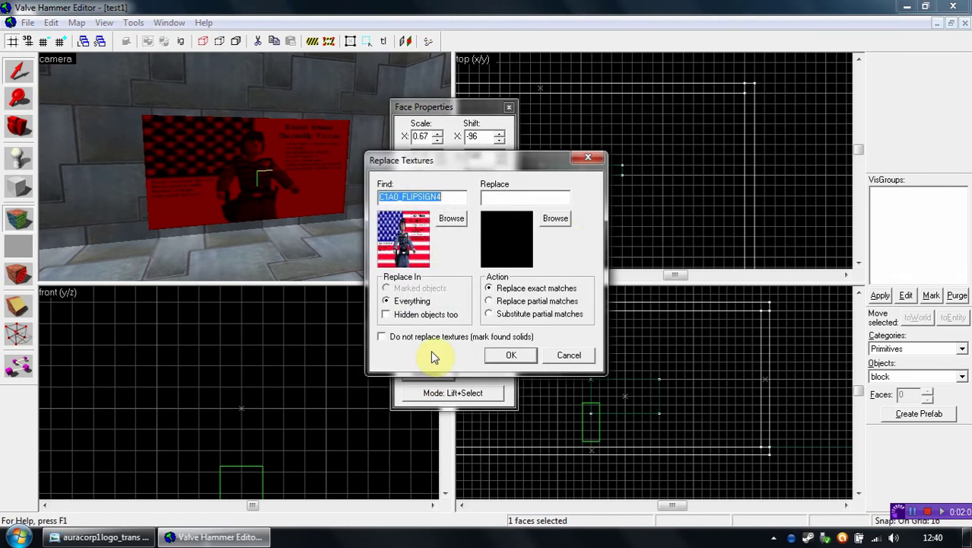
pyautogui.click(588, 158)
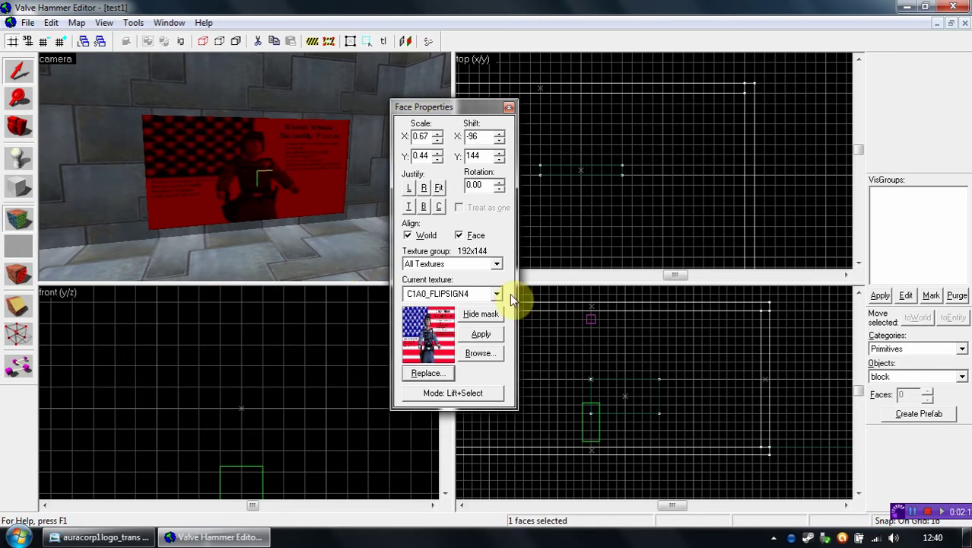
# Inspect the fitted sign texture in the camera view and recheck the face's properties without changing them.
pyautogui.click(509, 109)
pyautogui.press('z')
pyautogui.press('s')
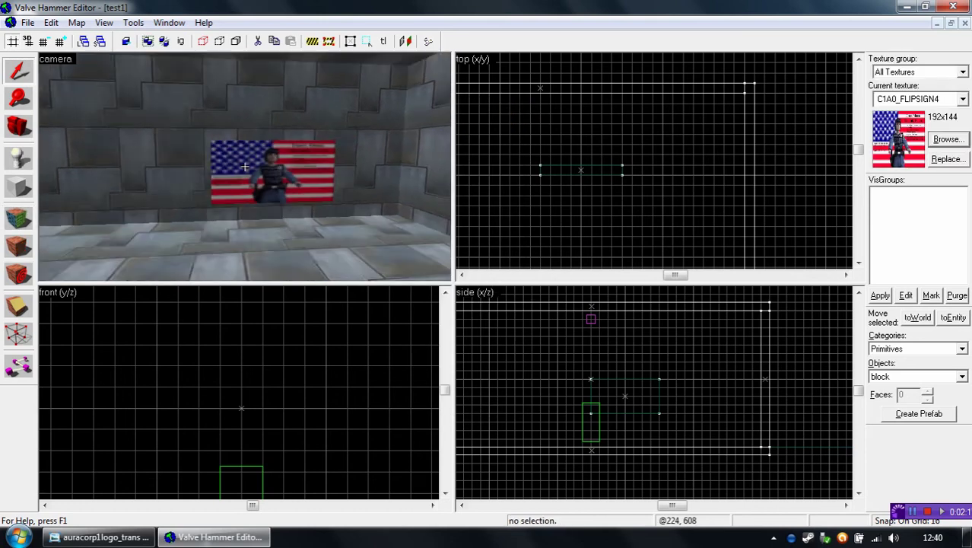
pyautogui.scroll(8, 245, 166)
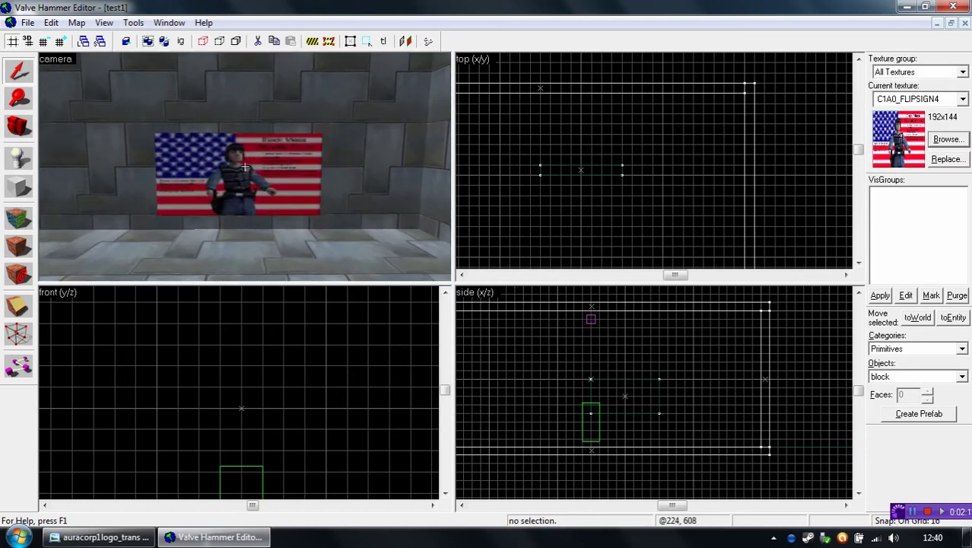
pyautogui.click(19, 219)
pyautogui.click(254, 208)
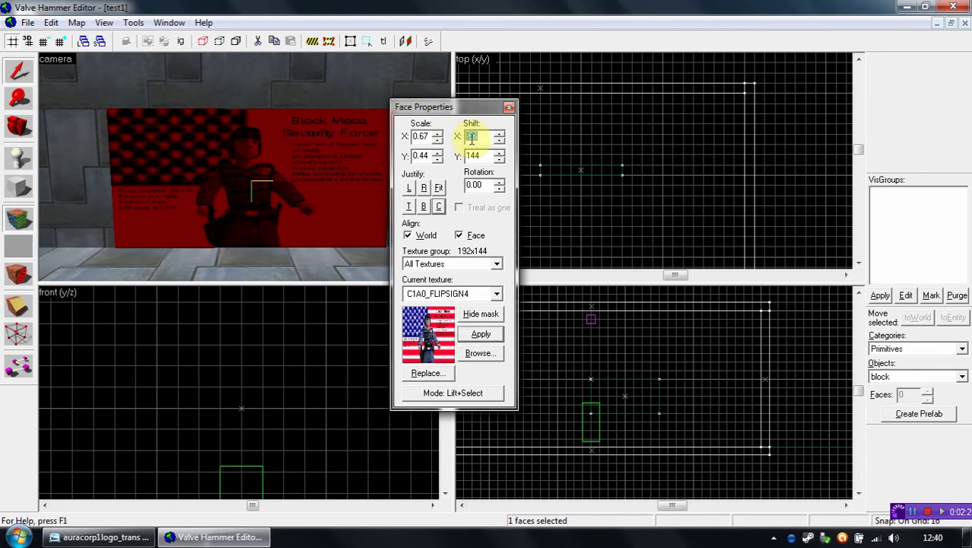
pyautogui.click(508, 107)
pyautogui.press('z')
pyautogui.press('s')
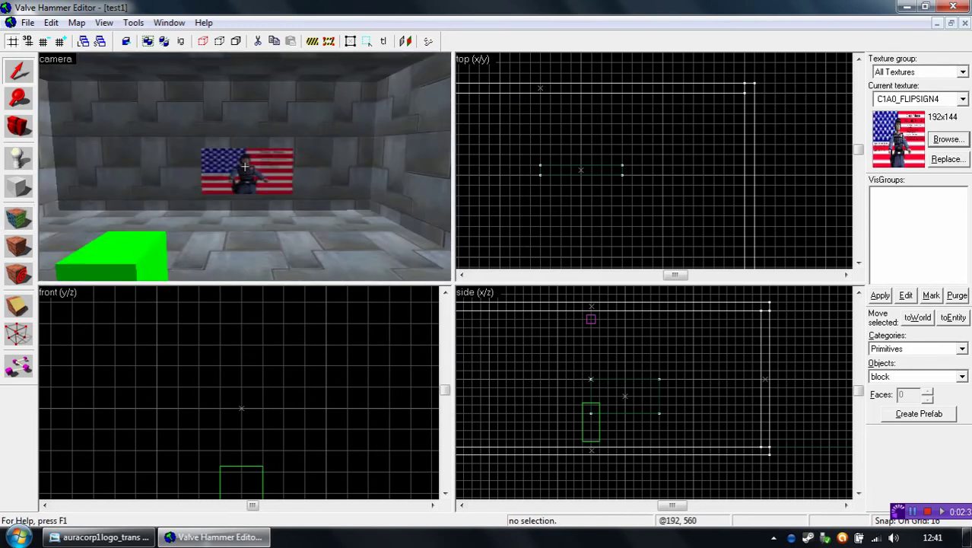
# Create a 64 × 64 × 64 block textured with C1A0_LABFLR, placed to the left of the sign block.
pyautogui.press('a')
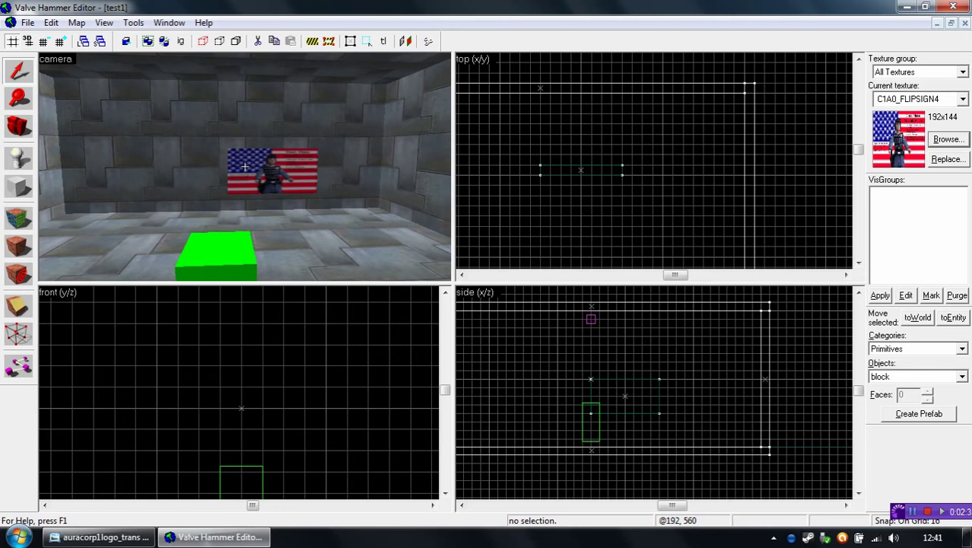
pyautogui.press('w')
pyautogui.press('a')
pyautogui.press('z')
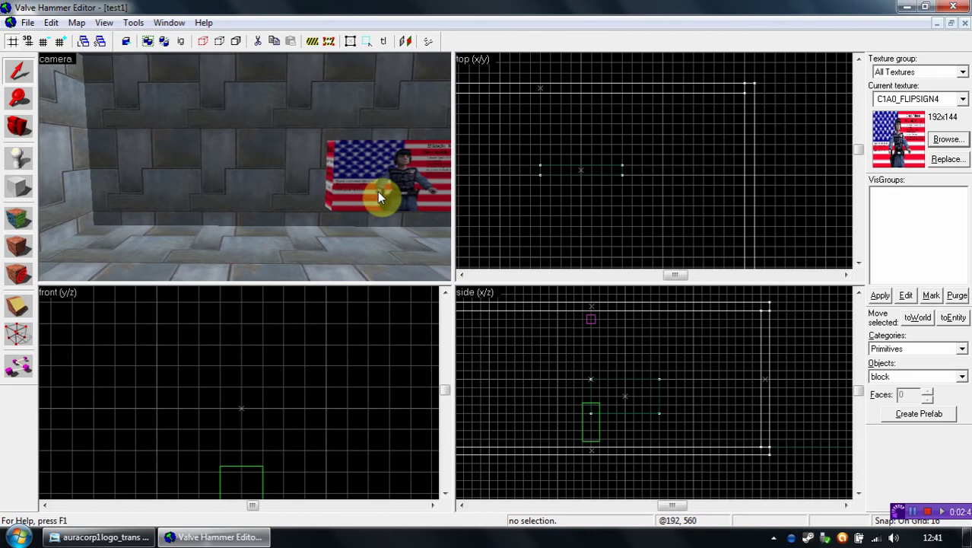
pyautogui.click(947, 139)
pyautogui.doubleClick(613, 158)
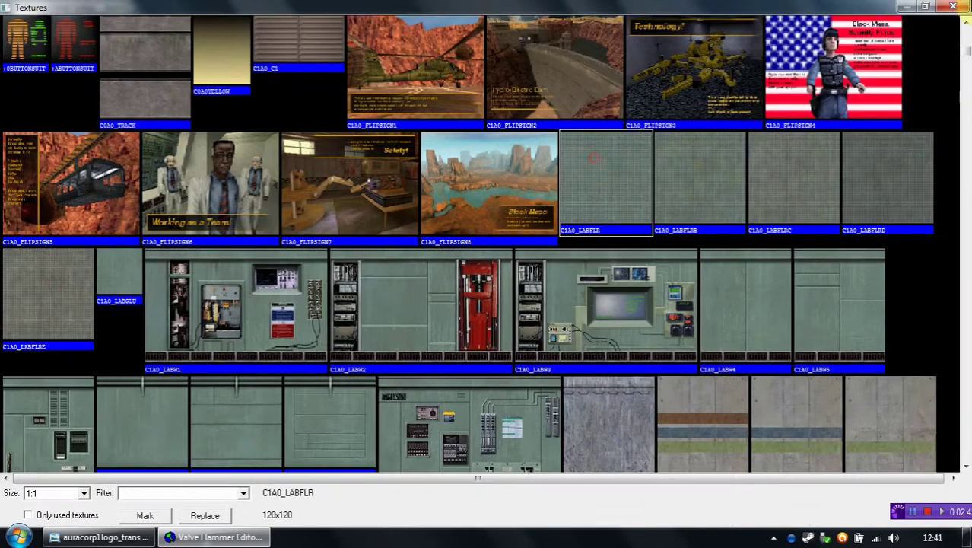
pyautogui.scroll(3, 540, 169)
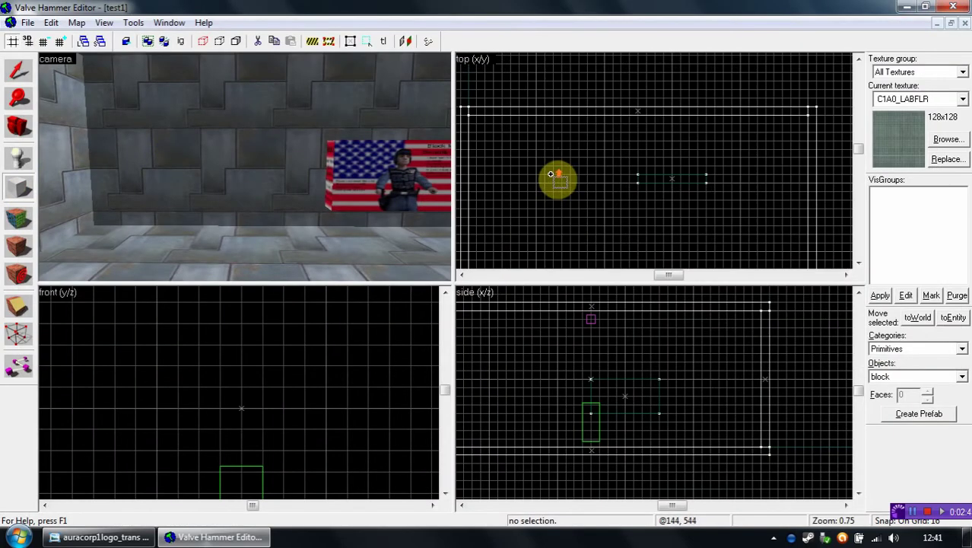
pyautogui.moveTo(534, 185); pyautogui.dragTo(568, 148)
pyautogui.moveTo(511, 373); pyautogui.dragTo(510, 392)
pyautogui.rightClick(510, 392)
pyautogui.click(525, 401)
# Apply the -0FIFTIES_C texture to all faces of the new cube.
pyautogui.click(945, 142)
pyautogui.moveTo(964, 98); pyautogui.dragTo(957, 211)
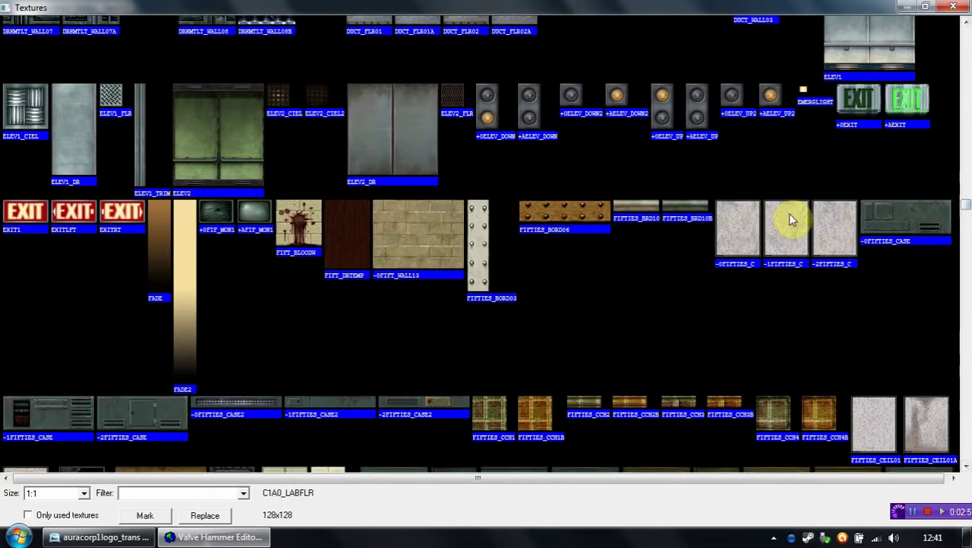
pyautogui.doubleClick(731, 226)
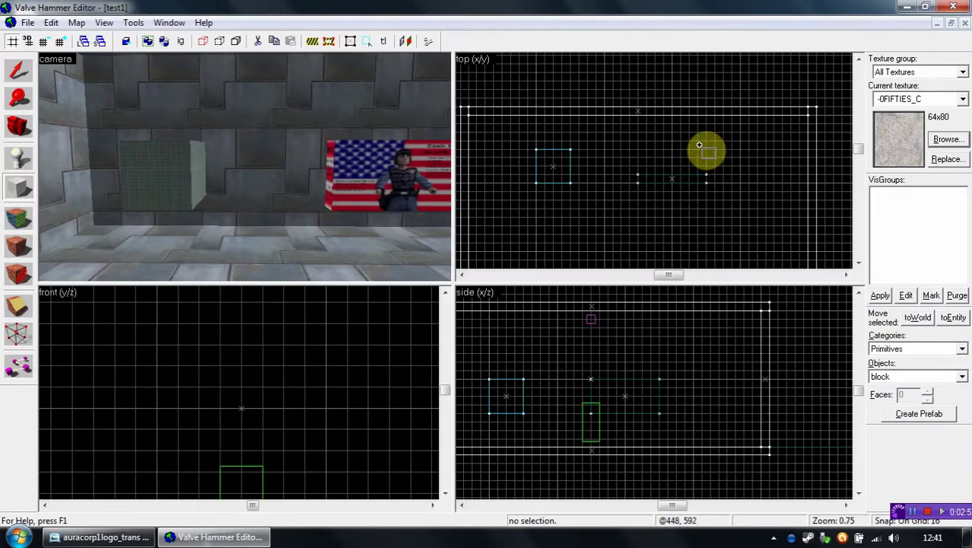
pyautogui.click(19, 69)
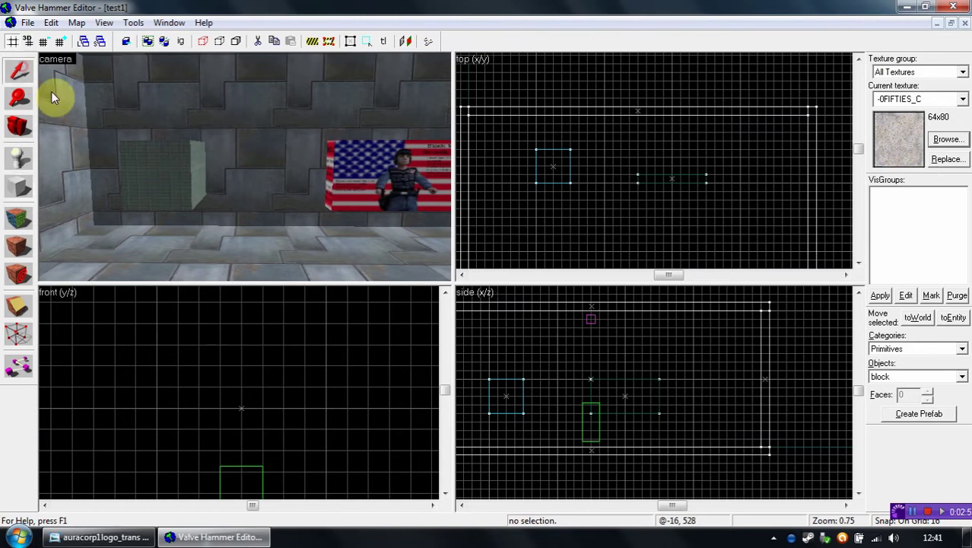
pyautogui.click(158, 189)
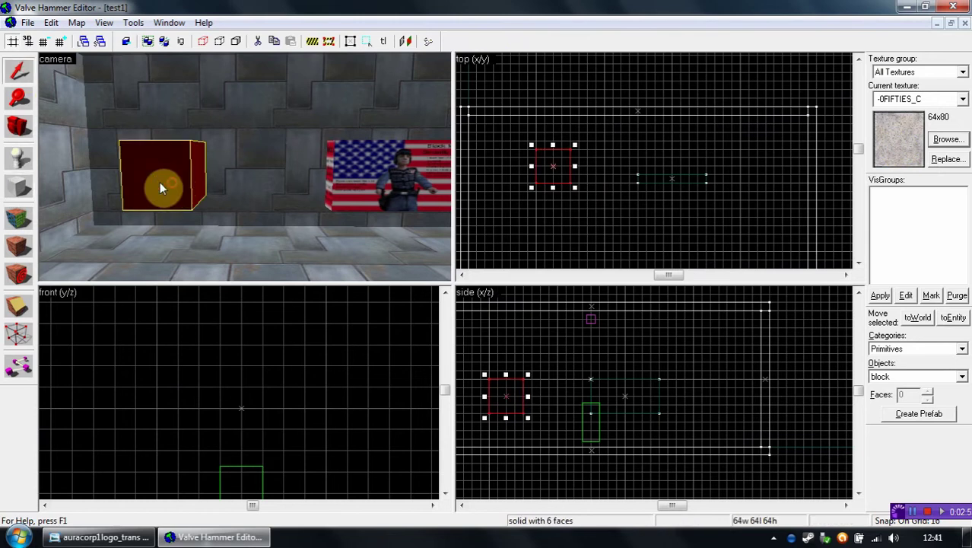
pyautogui.click(15, 248)
pyautogui.click(556, 214)
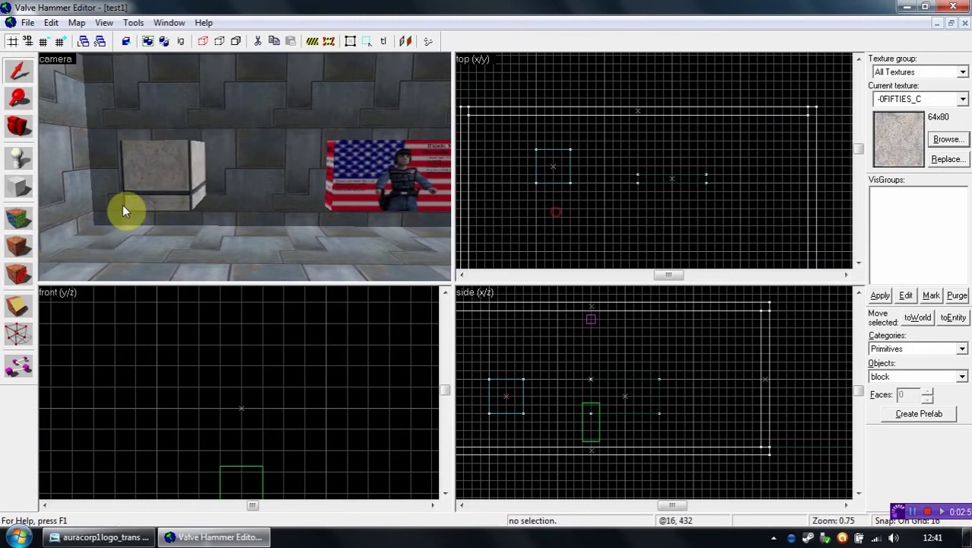
# Face a blank wall in the camera view, and start adding a WAD to the editor's texture files from drive C:.
pyautogui.press('z')
pyautogui.press('w')
pyautogui.press('z')
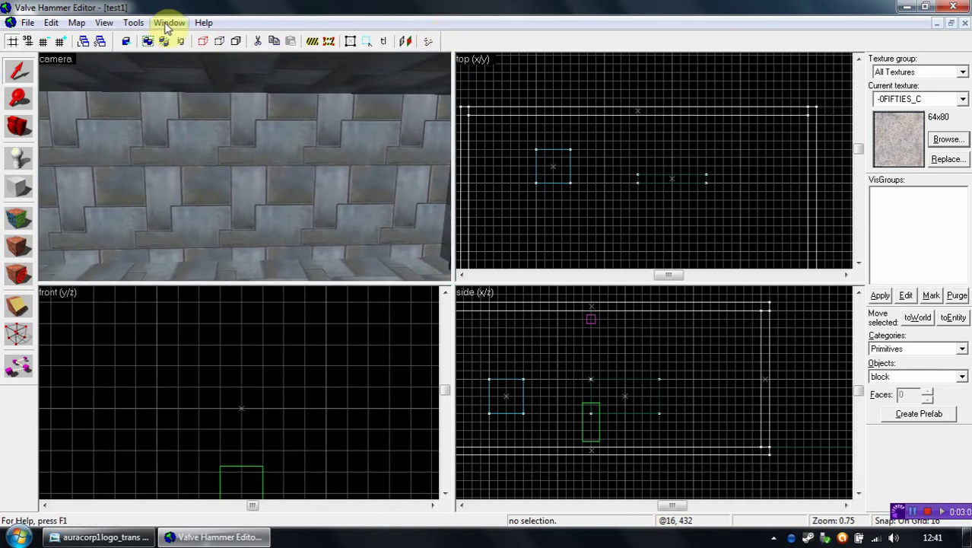
pyautogui.click(133, 22)
pyautogui.click(160, 308)
pyautogui.click(589, 125)
pyautogui.click(566, 184)
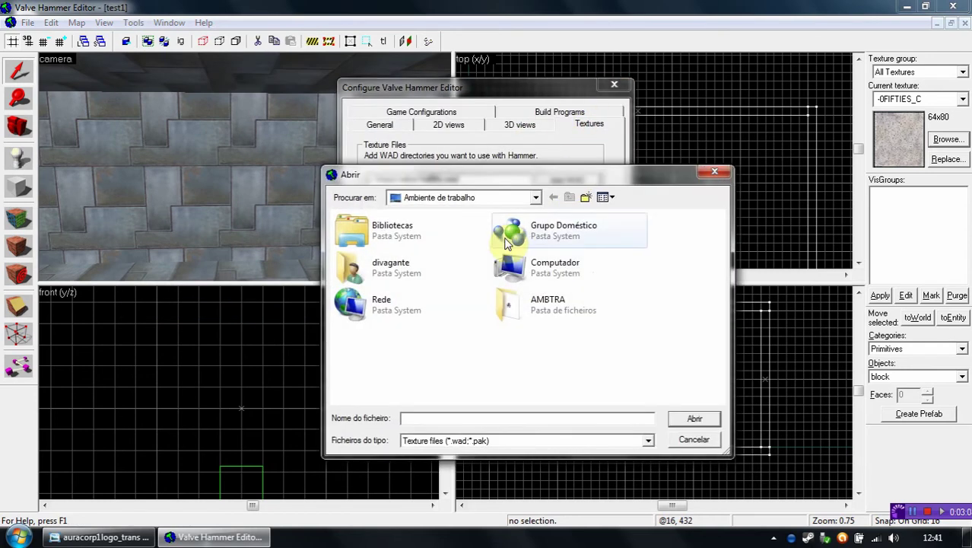
pyautogui.doubleClick(526, 277)
pyautogui.doubleClick(347, 254)
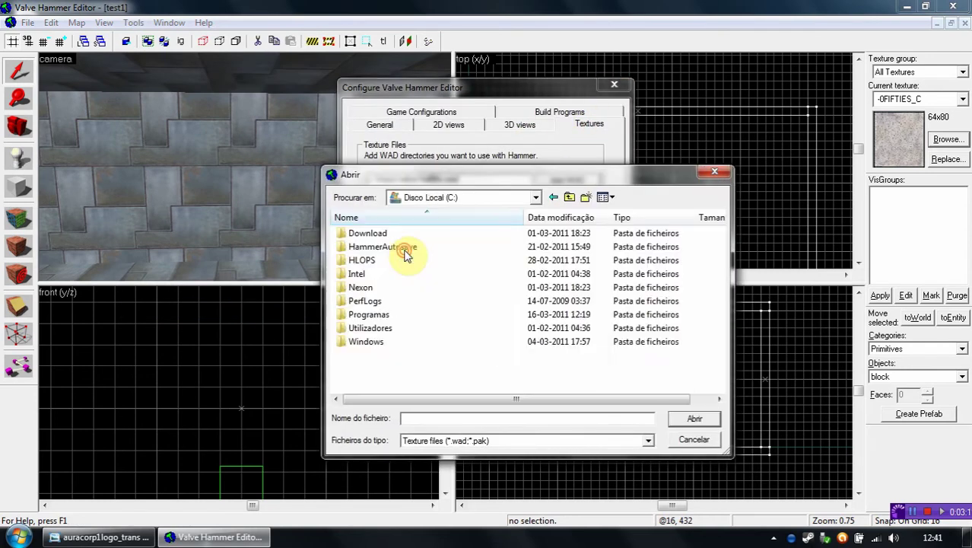
pyautogui.click(381, 315)
pyautogui.doubleClick(380, 315)
pyautogui.scroll(-10, 433, 308)
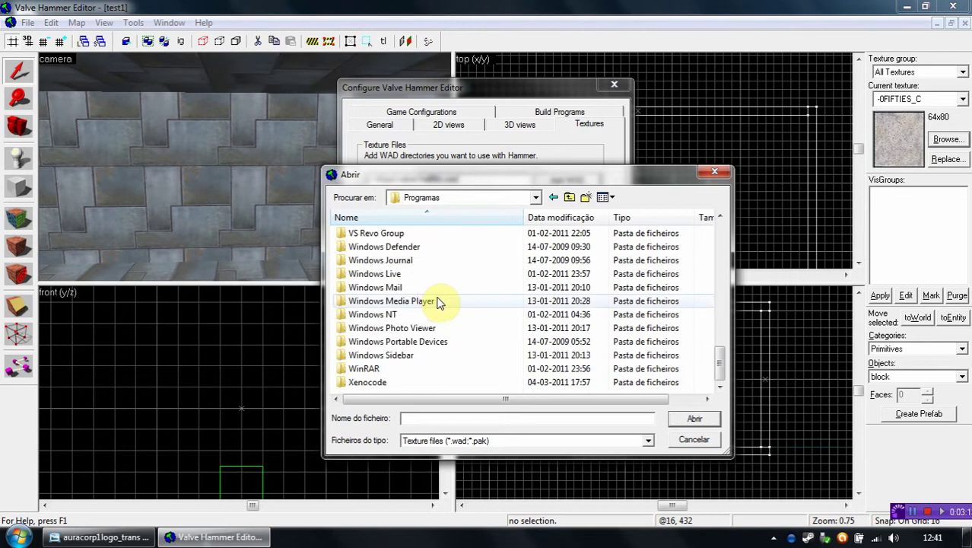
pyautogui.scroll(6, 428, 304)
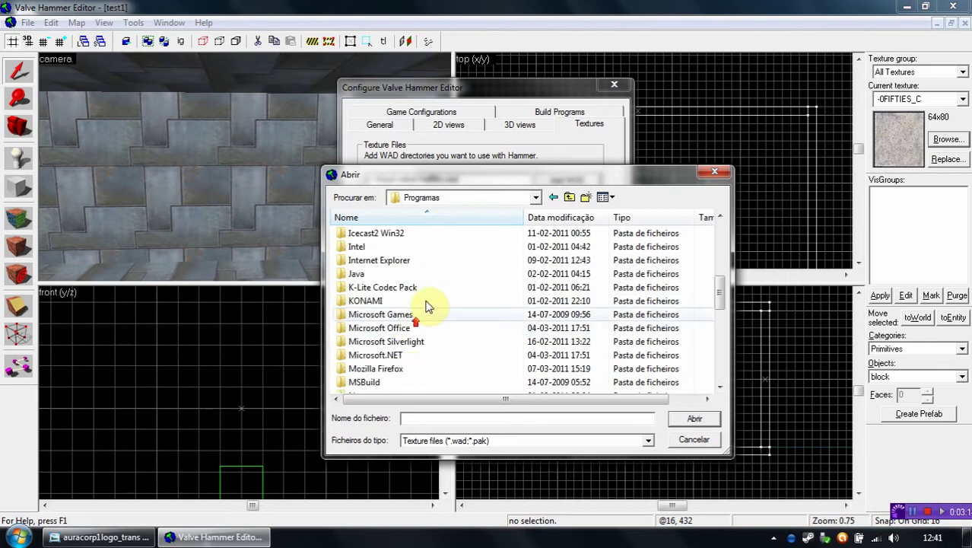
pyautogui.click(556, 198)
# Add decals.wad from the HLOPS\valve folder to the texture files and accept the configuration.
pyautogui.doubleClick(365, 260)
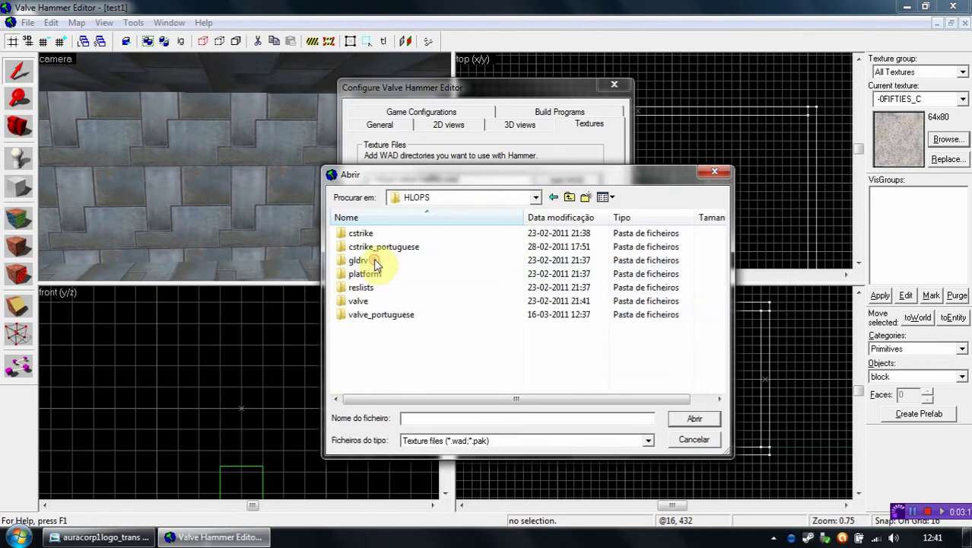
pyautogui.doubleClick(369, 301)
pyautogui.scroll(-5, 422, 334)
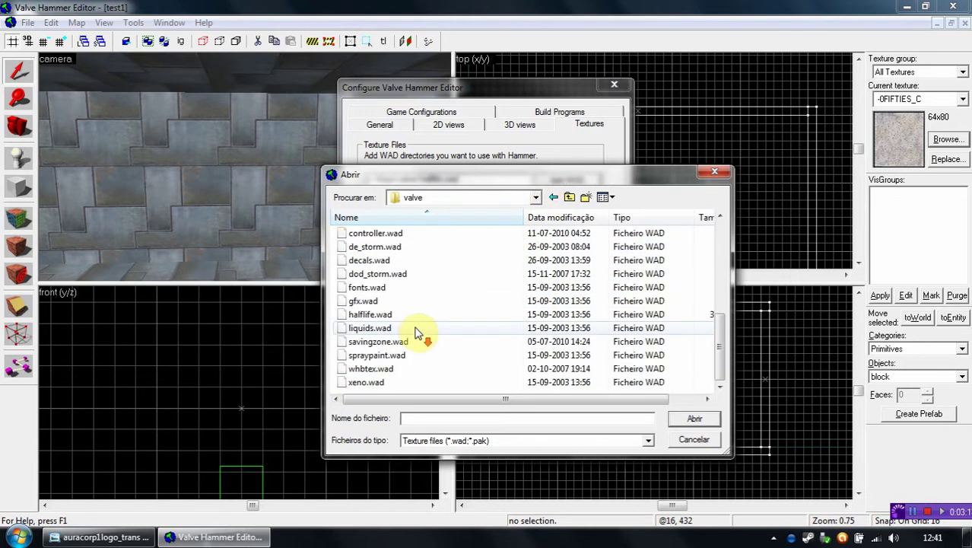
pyautogui.click(376, 261)
pyautogui.click(692, 418)
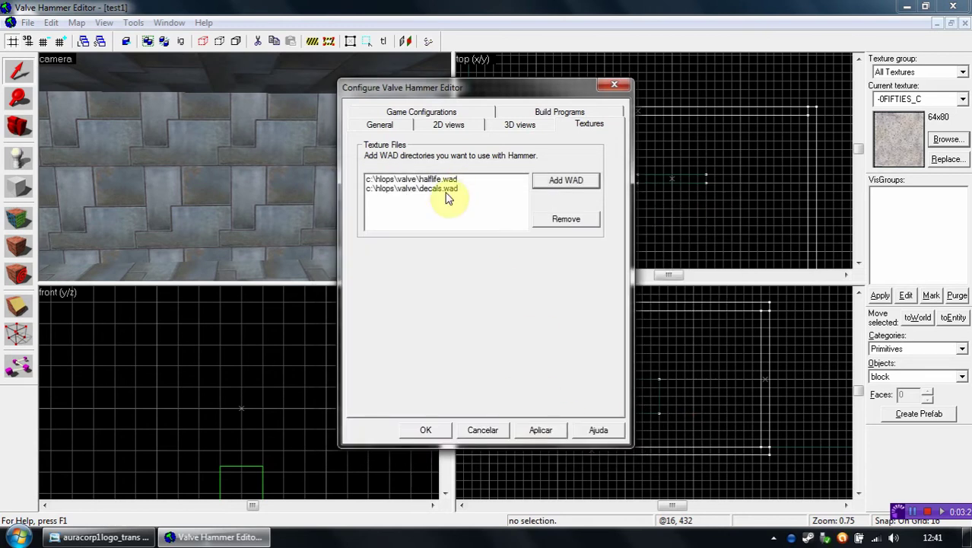
pyautogui.click(426, 189)
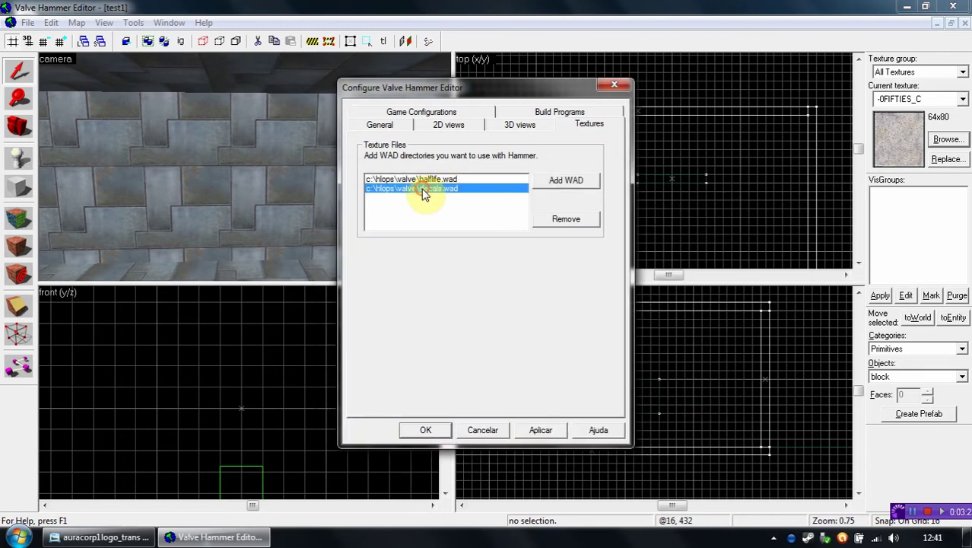
pyautogui.click(426, 430)
# Choose the STORAGE AREA 2 decal {C1A3_RED2 as the current texture.
pyautogui.click(950, 141)
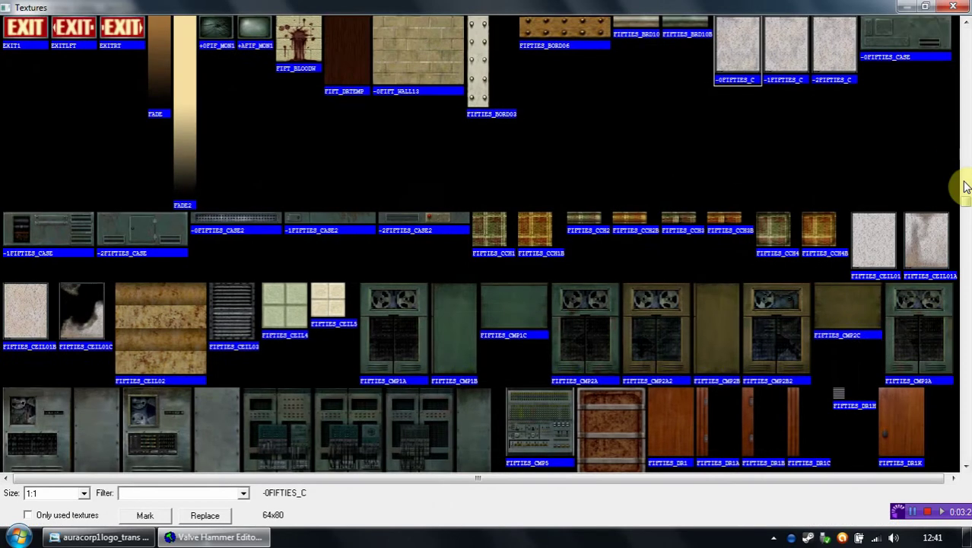
pyautogui.moveTo(961, 217); pyautogui.dragTo(966, 431)
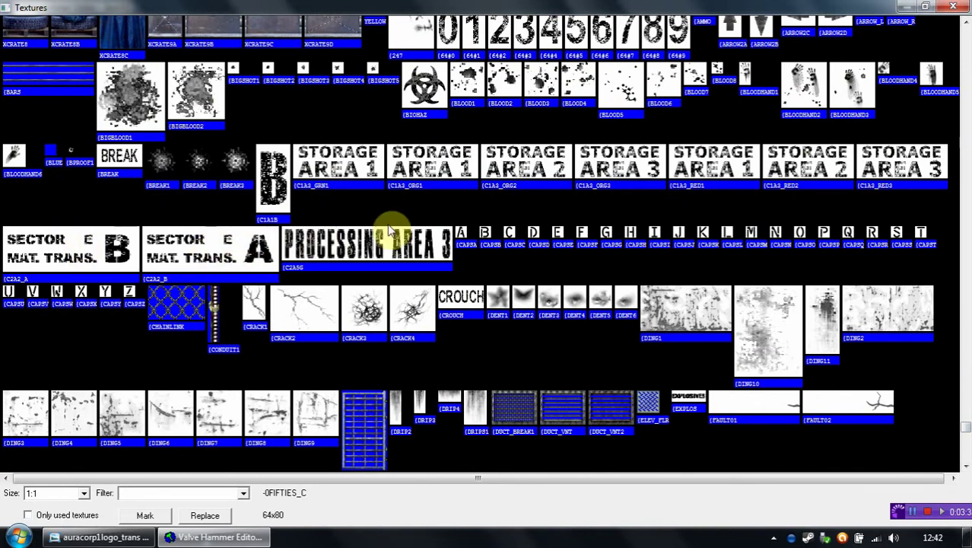
pyautogui.click(807, 163)
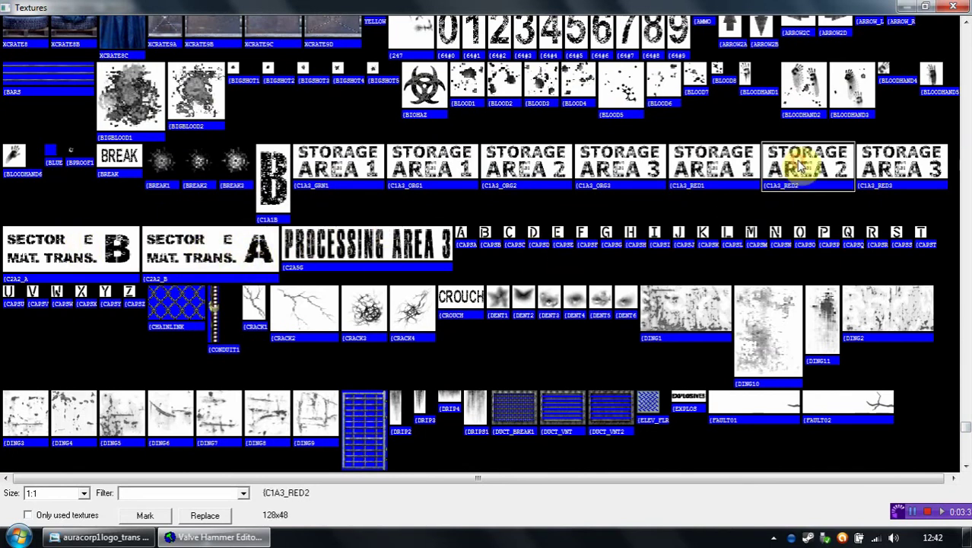
pyautogui.click(953, 7)
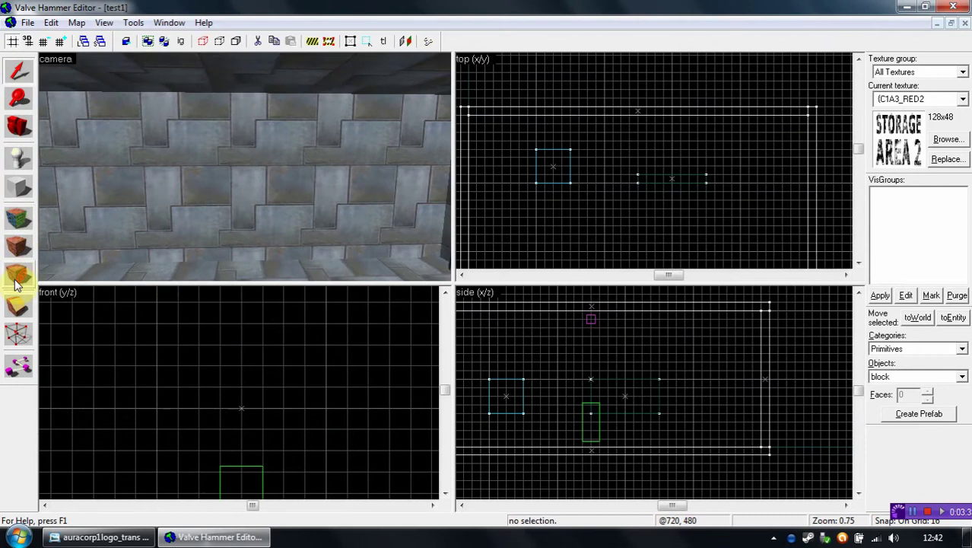
# Place five STORAGE AREA 2 decals on the blank wall, one in the middle and four around it.
pyautogui.click(19, 275)
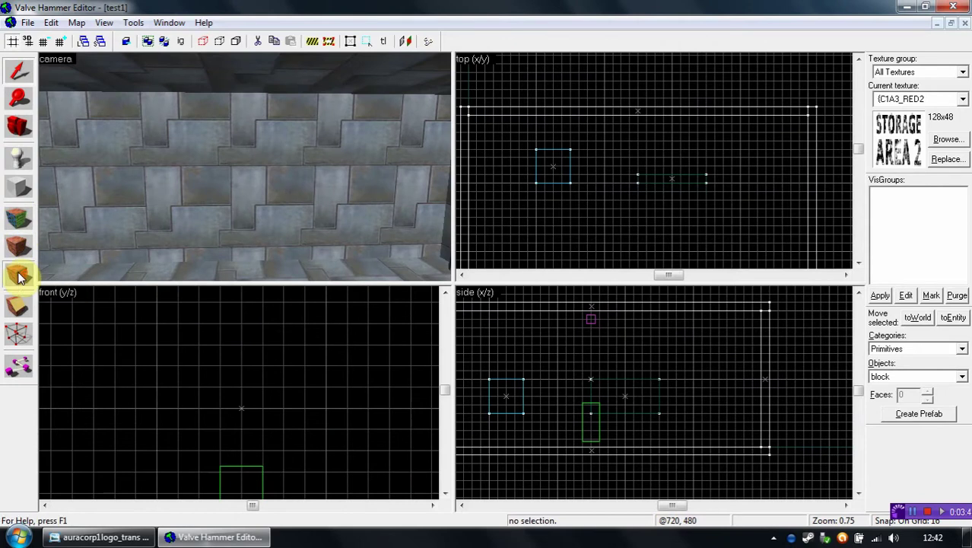
pyautogui.click(259, 179)
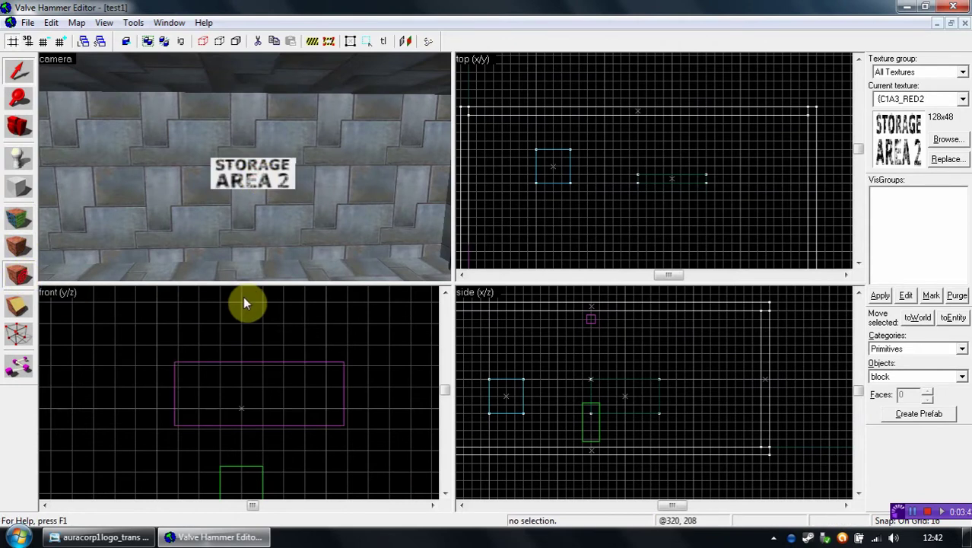
pyautogui.click(187, 234)
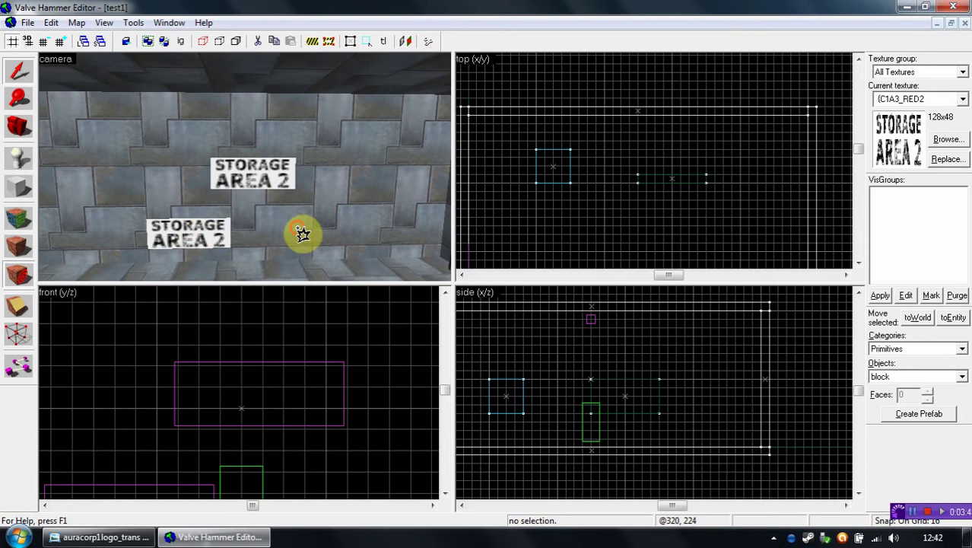
pyautogui.click(297, 229)
pyautogui.click(165, 125)
pyautogui.click(297, 126)
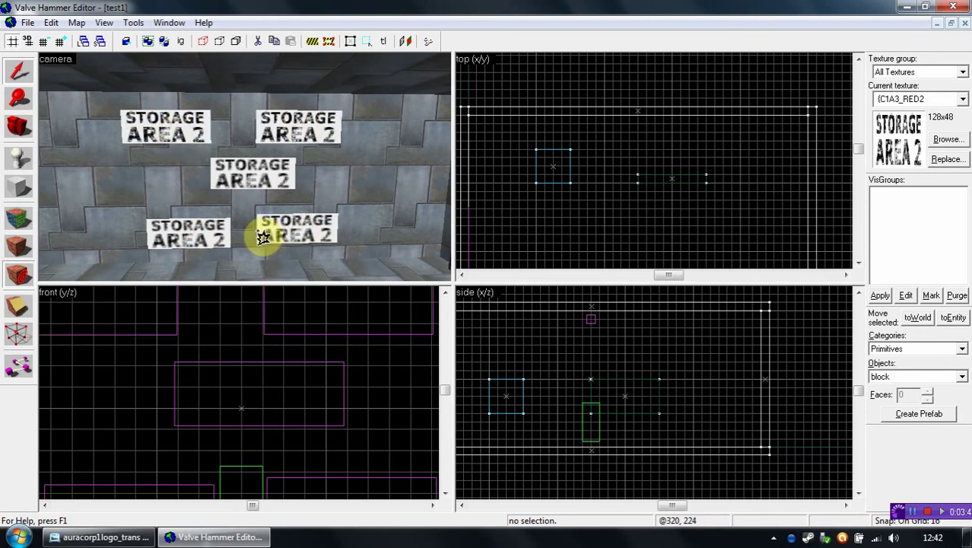
# Examine the wall decals in the camera view and their outlines in the front and top views.
pyautogui.press('z')
pyautogui.press('z')
pyautogui.scroll(-8, 399, 367)
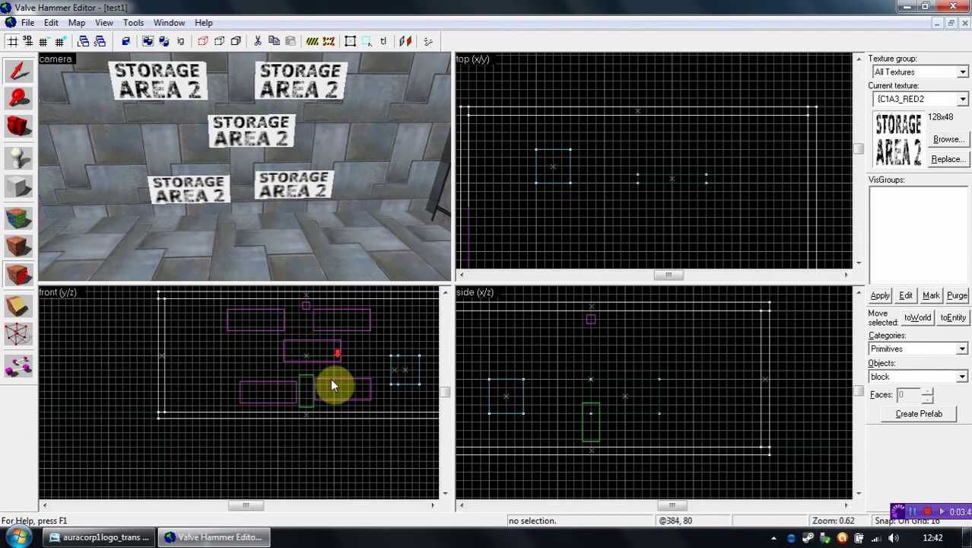
pyautogui.scroll(3, 340, 339)
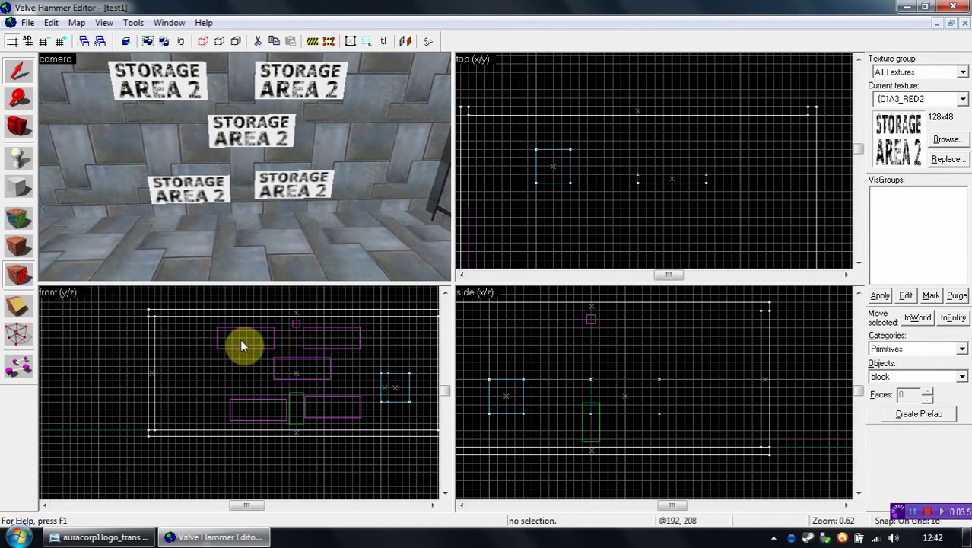
pyautogui.scroll(-5, 515, 203)
pyautogui.scroll(15, 546, 114)
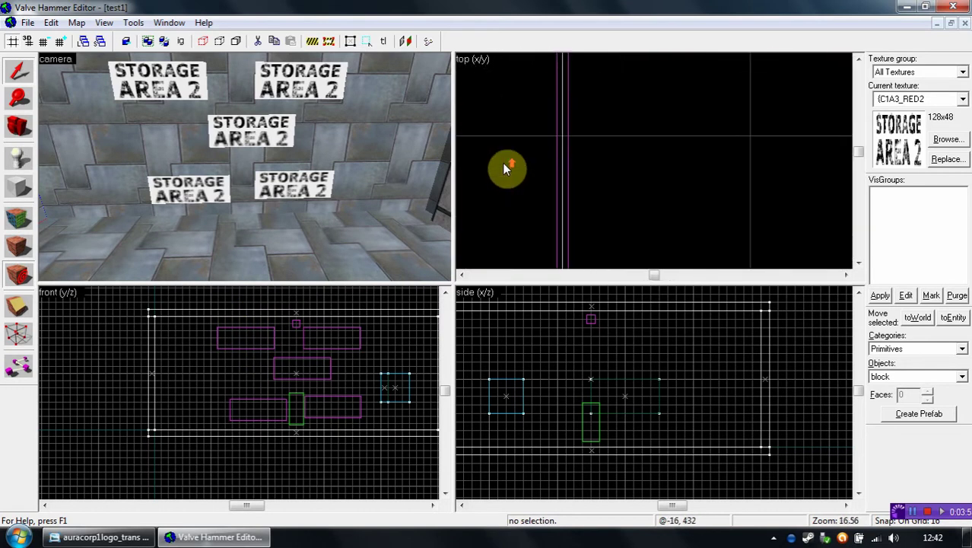
pyautogui.scroll(-2, 511, 169)
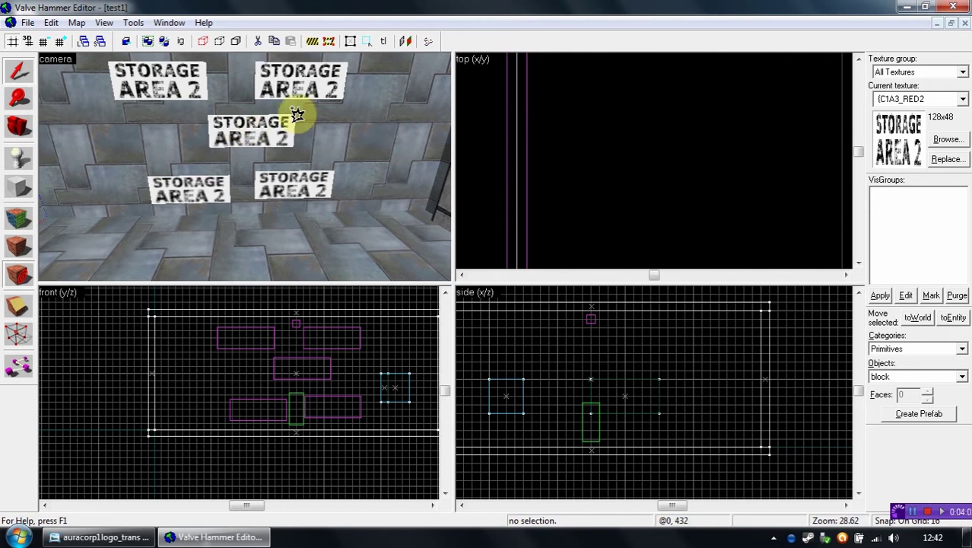
pyautogui.scroll(-15, 597, 180)
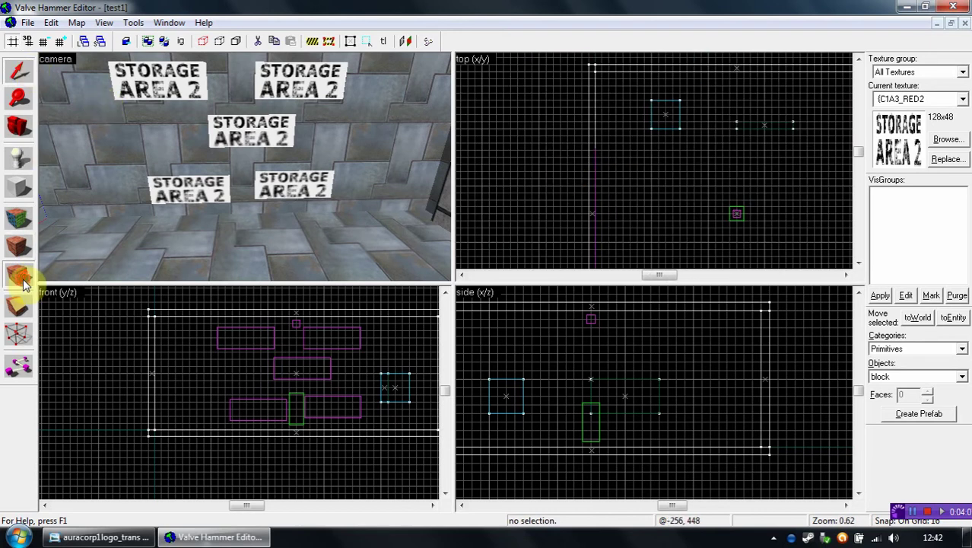
# Inspect the texture attribute in the object properties of the wall's lower-right STORAGE AREA 2 decal.
pyautogui.click(202, 192)
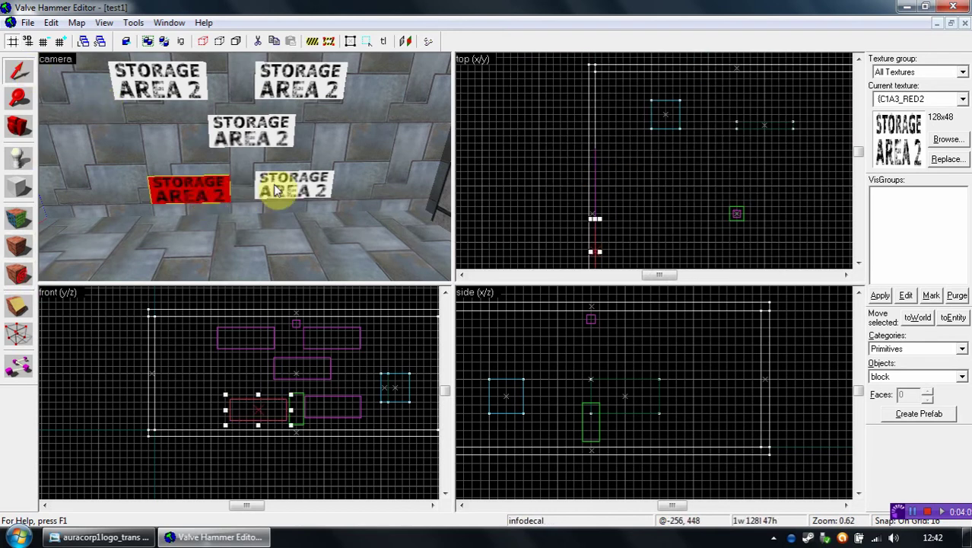
pyautogui.click(240, 189)
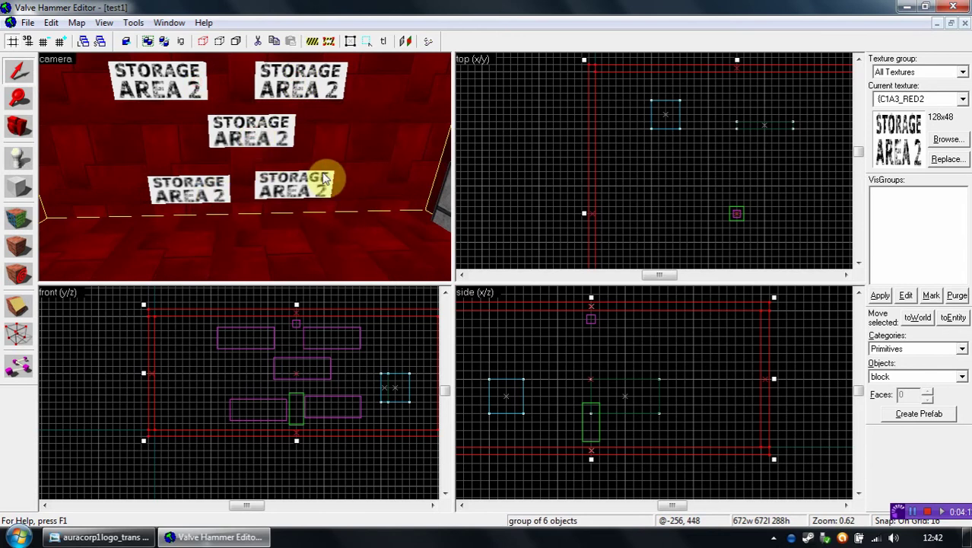
pyautogui.click(531, 179)
pyautogui.click(287, 187)
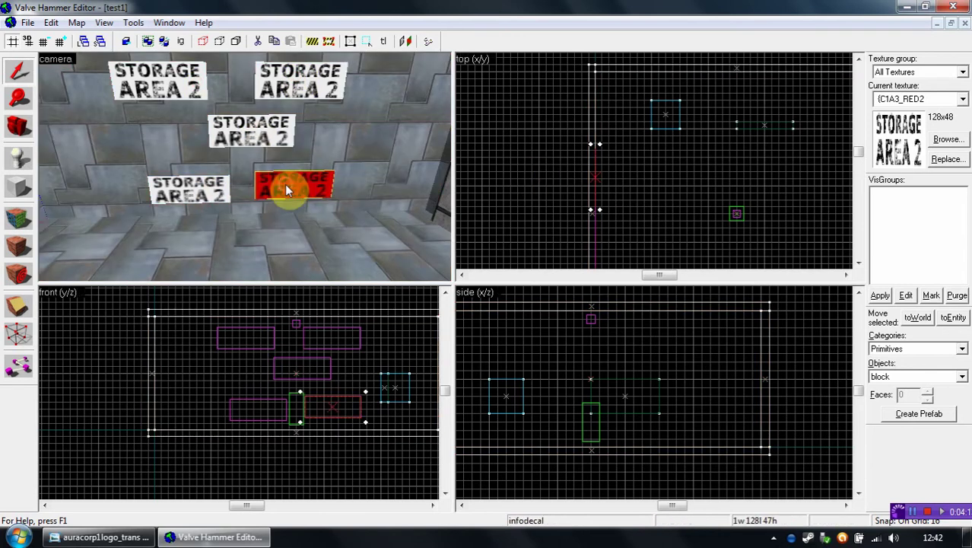
pyautogui.hotkey('alt', 'Return')
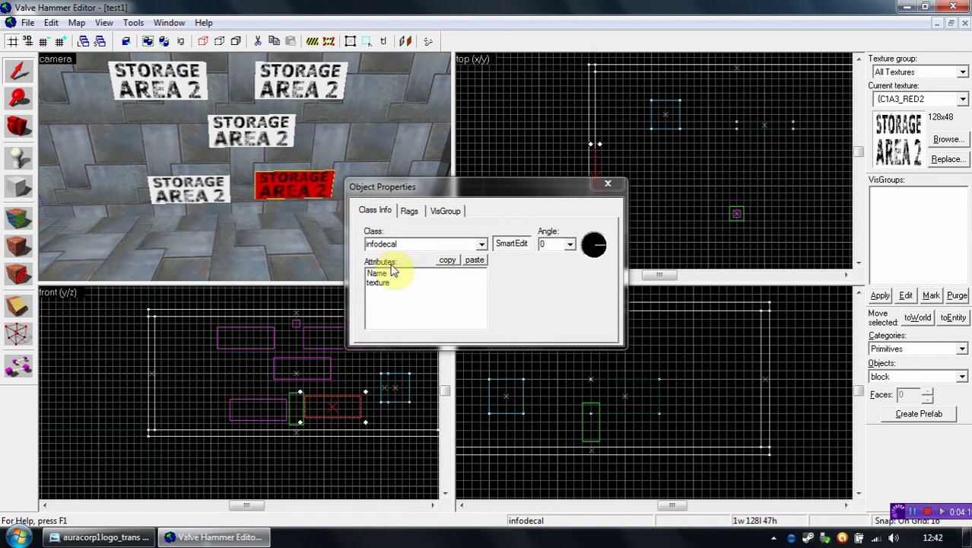
pyautogui.click(414, 282)
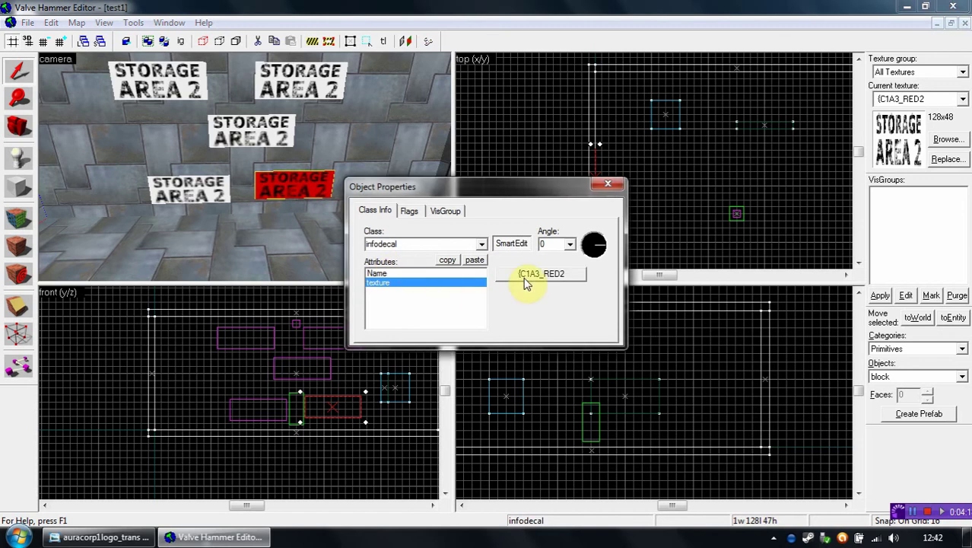
pyautogui.click(608, 183)
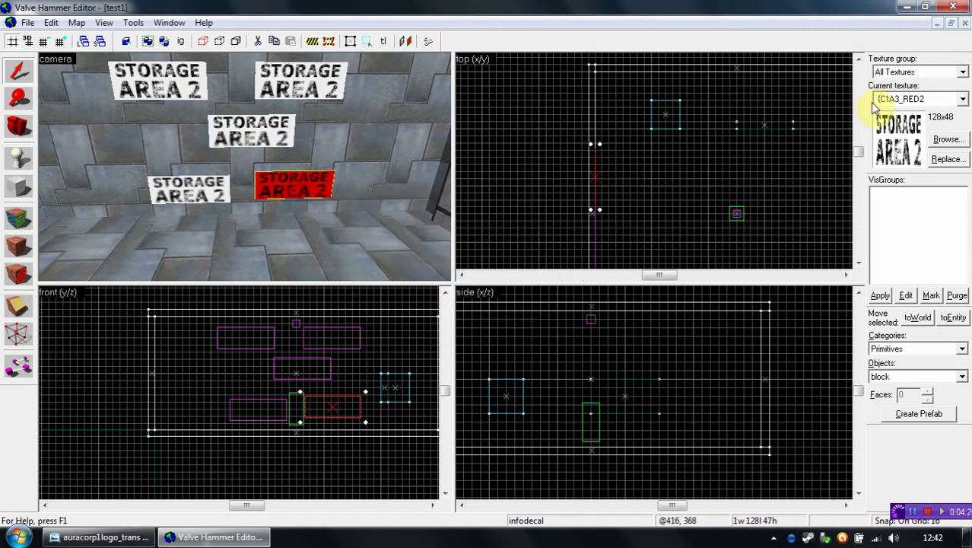
# Browse the fence textures with blue backgrounds and choose {FENCE3 as the current texture.
pyautogui.click(882, 101)
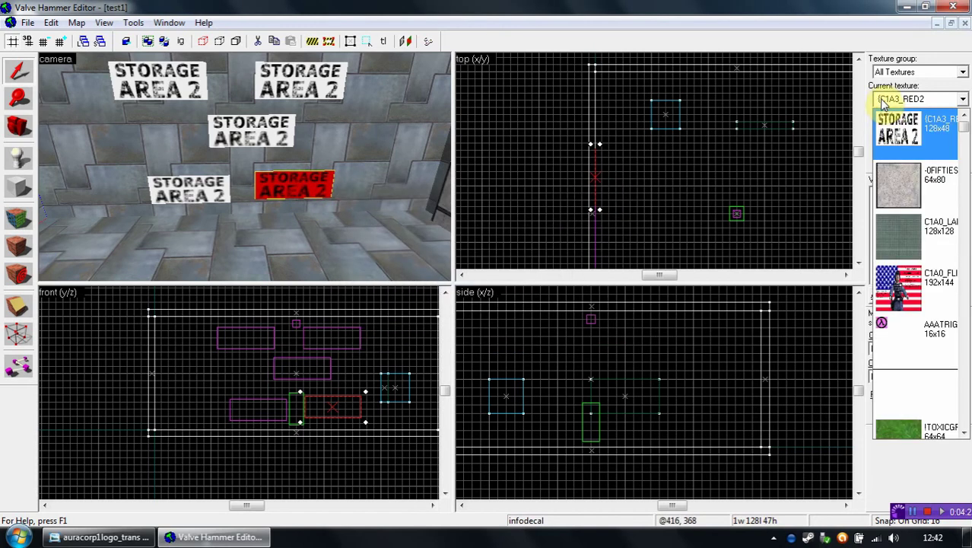
pyautogui.click(909, 129)
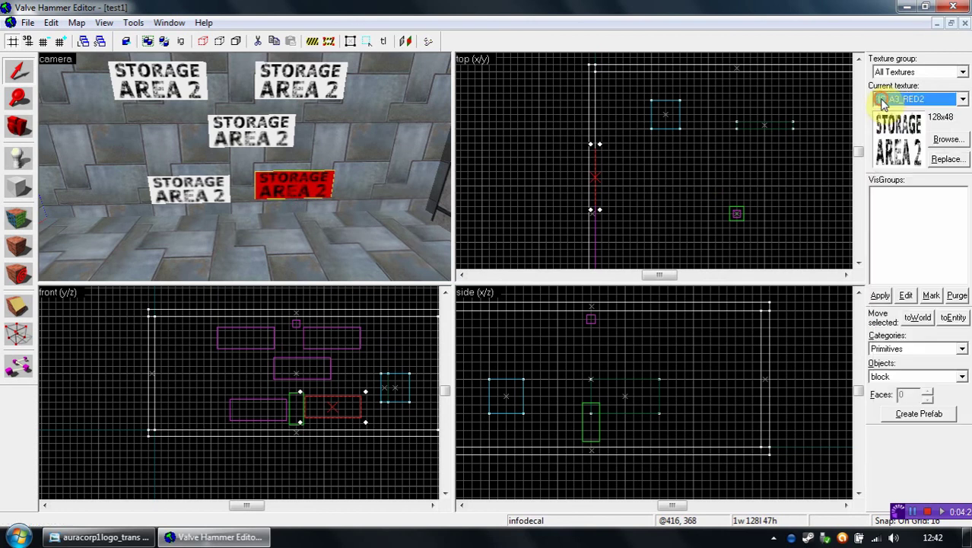
pyautogui.click(943, 135)
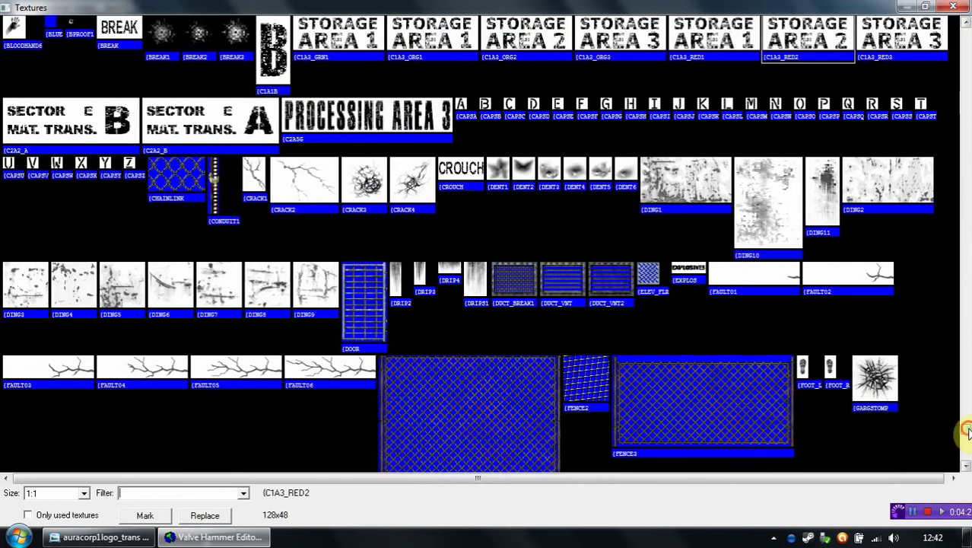
pyautogui.scroll(-3, 966, 432)
pyautogui.click(457, 215)
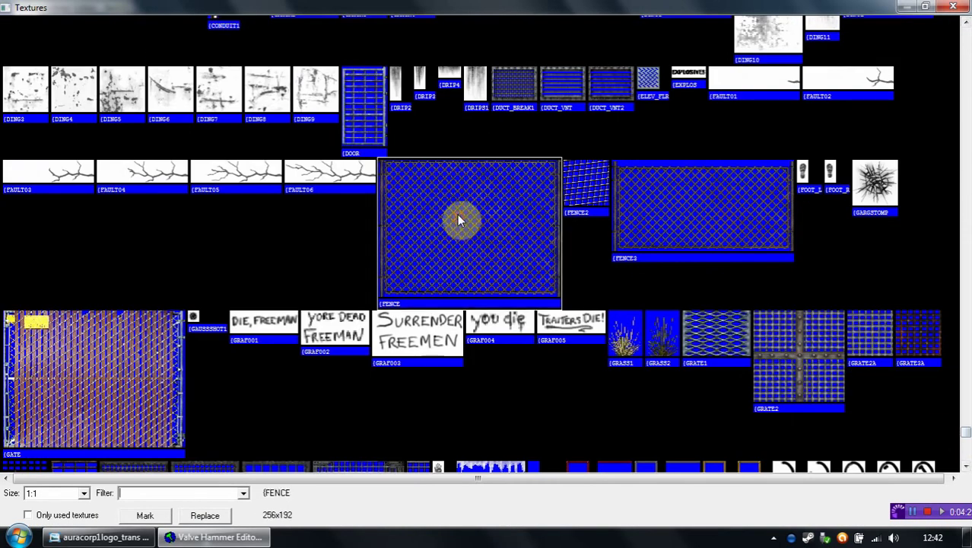
pyautogui.click(672, 203)
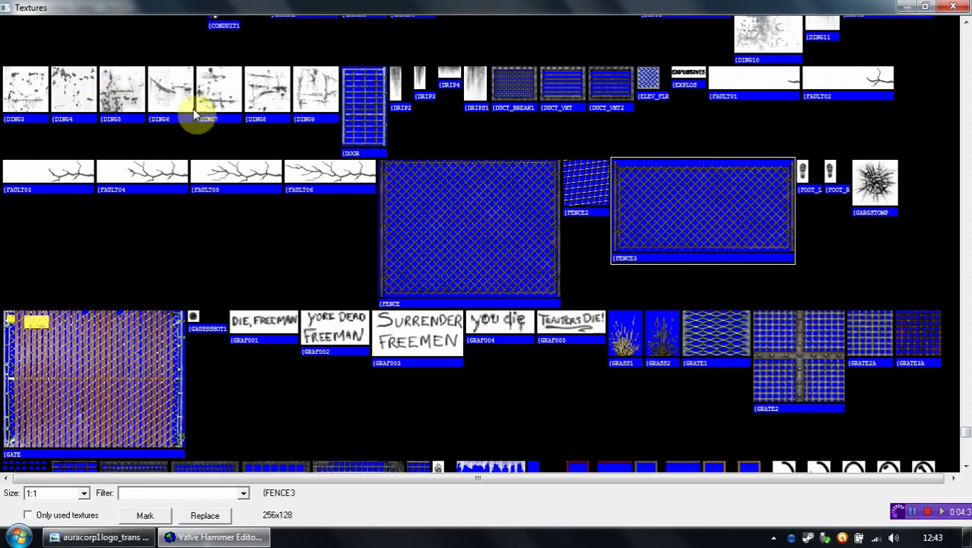
pyautogui.click(951, 7)
# Choose the blue-backed grate {GRATE2A as the current texture.
pyautogui.press('z')
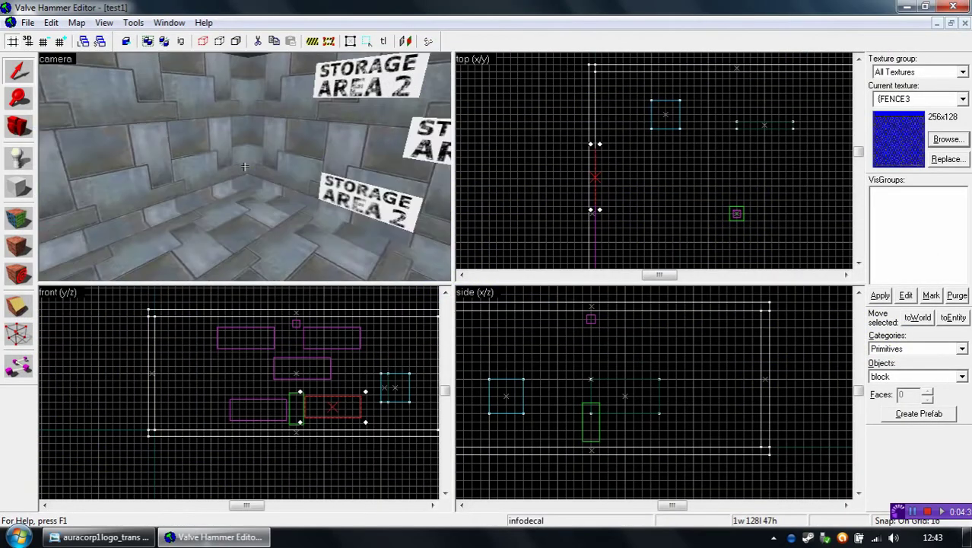
pyautogui.press('z')
pyautogui.click(731, 190)
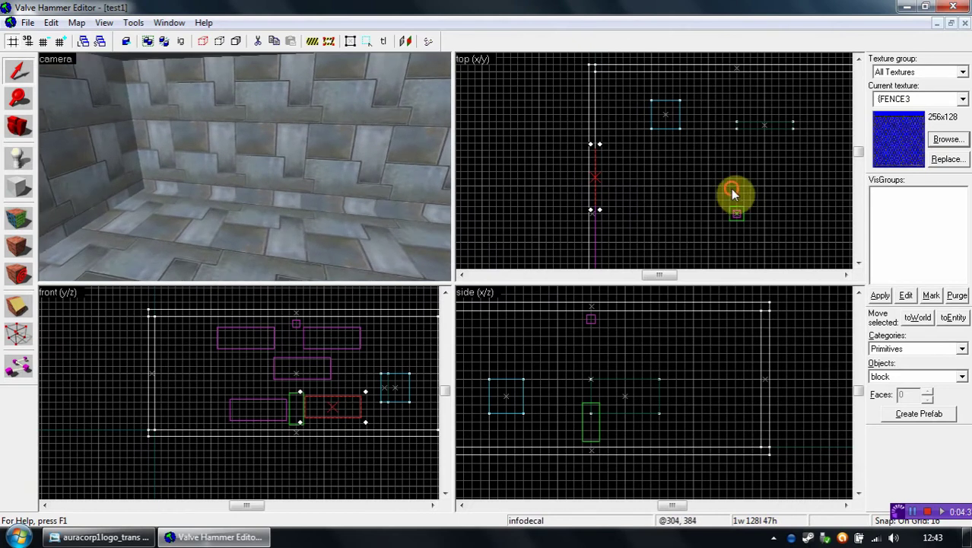
pyautogui.click(948, 140)
pyautogui.click(866, 184)
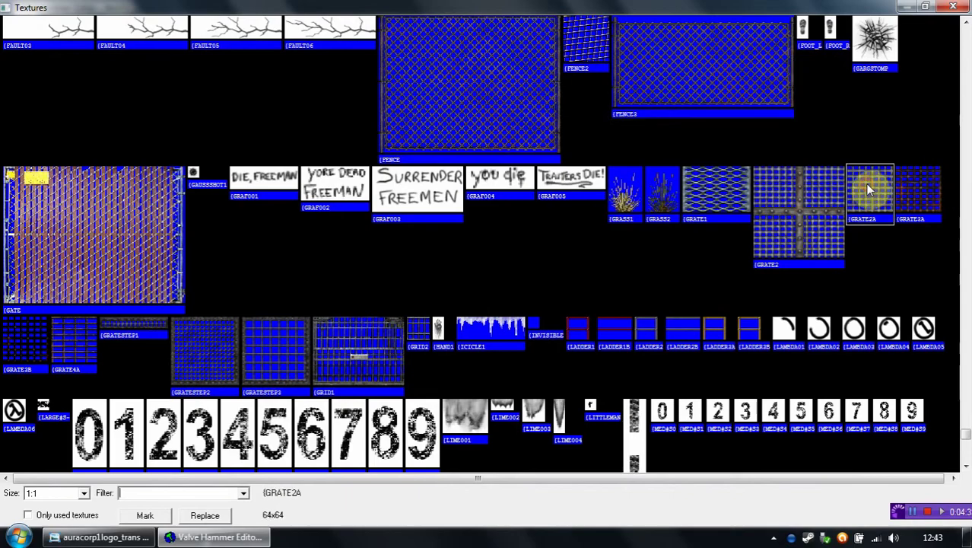
pyautogui.press('Return')
# Create a 64 x 64 x 64 block with the grate texture near the empty corner of the room.
pyautogui.click(19, 197)
pyautogui.scroll(3, 669, 190)
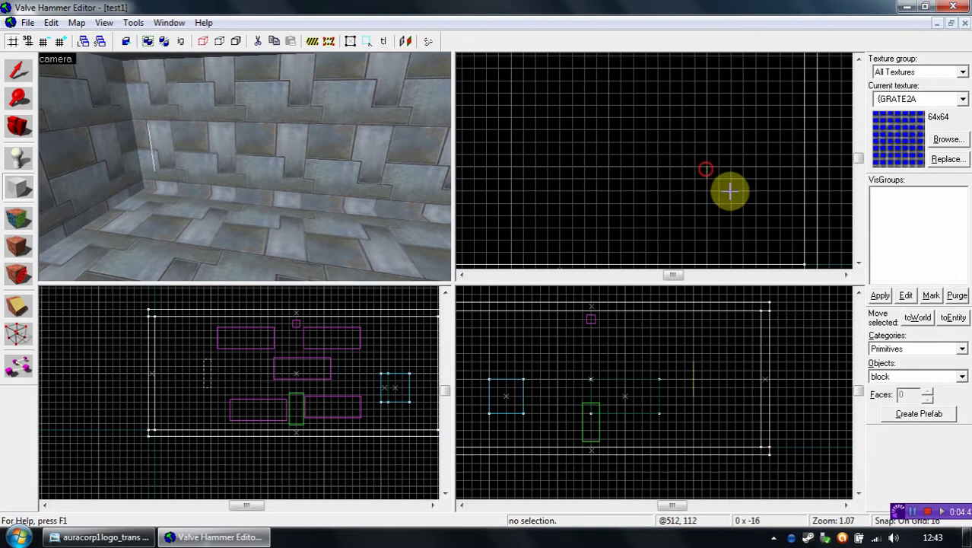
pyautogui.moveTo(705, 169); pyautogui.dragTo(757, 216)
pyautogui.moveTo(713, 370); pyautogui.dragTo(717, 391)
pyautogui.rightClick(717, 391)
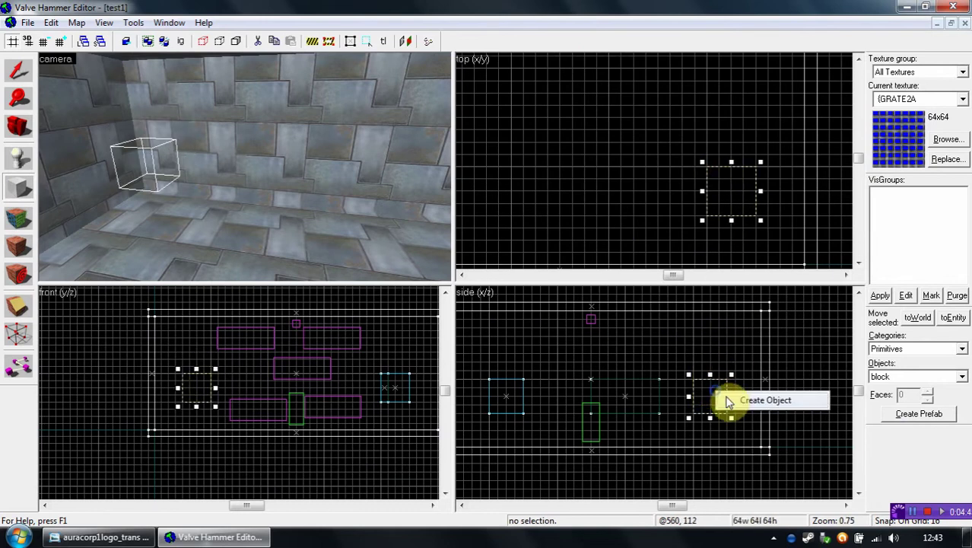
pyautogui.click(727, 402)
pyautogui.press('z')
pyautogui.moveTo(244, 166); pyautogui.dragTo(250, 169)
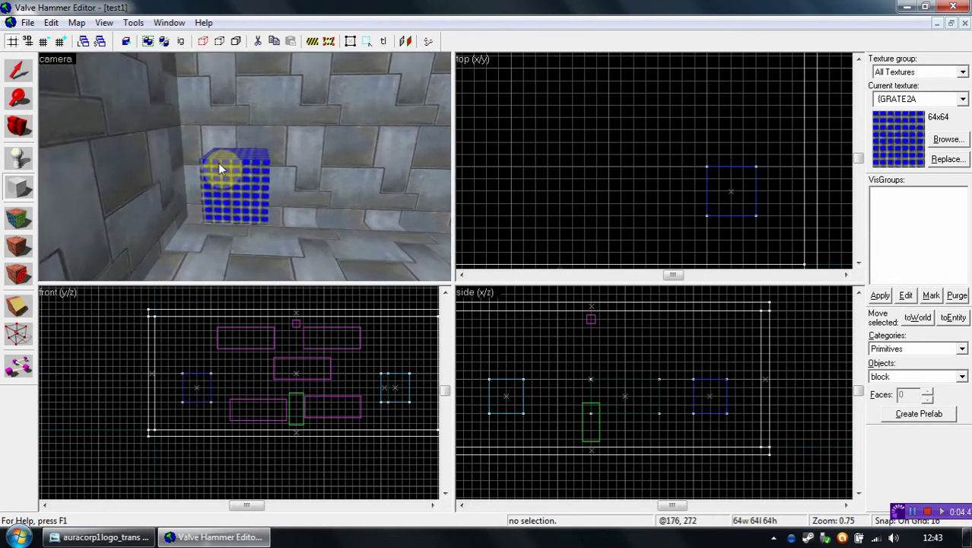
# Tie the grate block to an entity and set its class to func_wall.
pyautogui.click(19, 70)
pyautogui.click(237, 205)
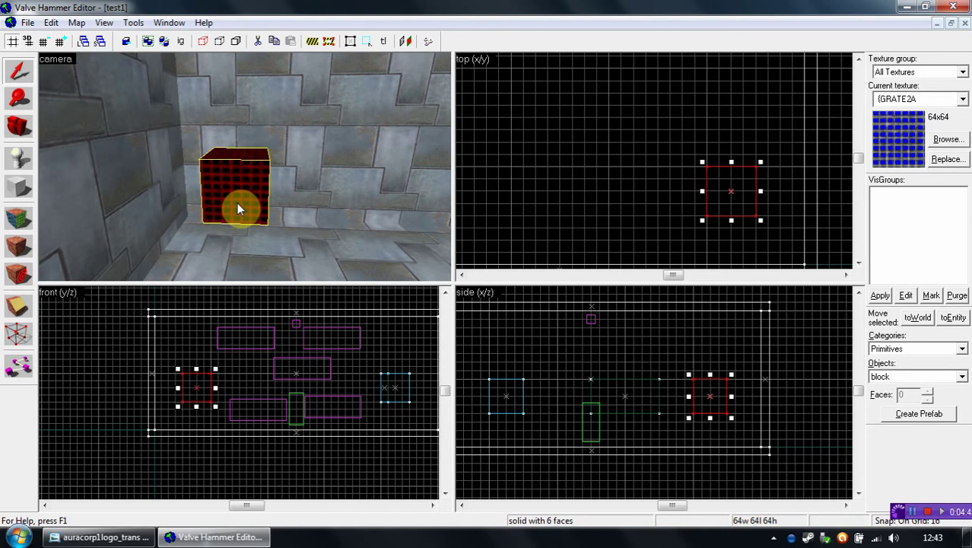
pyautogui.hotkey('ctrl', 't')
pyautogui.click(482, 243)
pyautogui.moveTo(487, 271); pyautogui.dragTo(485, 293)
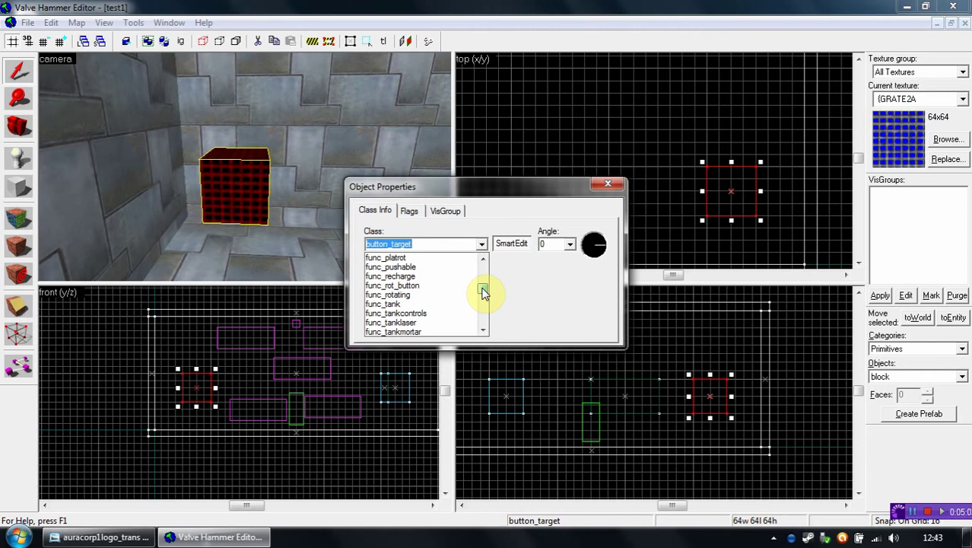
pyautogui.moveTo(484, 294); pyautogui.dragTo(487, 305)
pyautogui.click(440, 298)
# Change the grate block's Render Mode from Normal and set its FX Amount to 255.
pyautogui.click(426, 292)
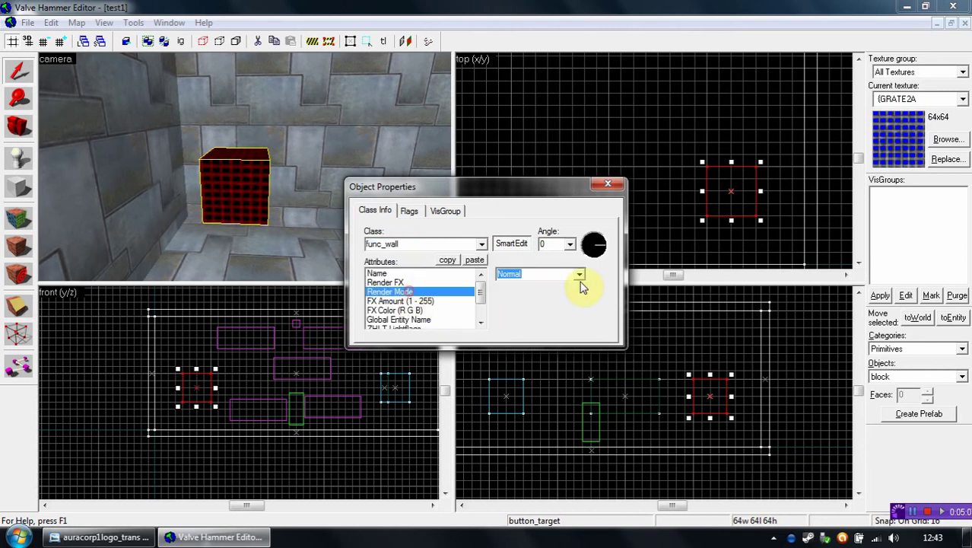
pyautogui.click(579, 274)
pyautogui.click(537, 327)
pyautogui.click(428, 302)
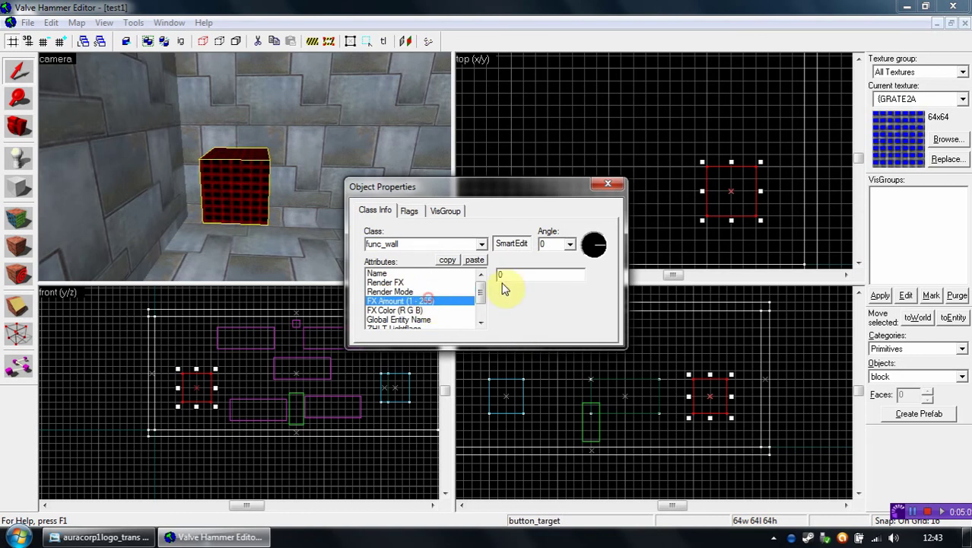
pyautogui.write('255')
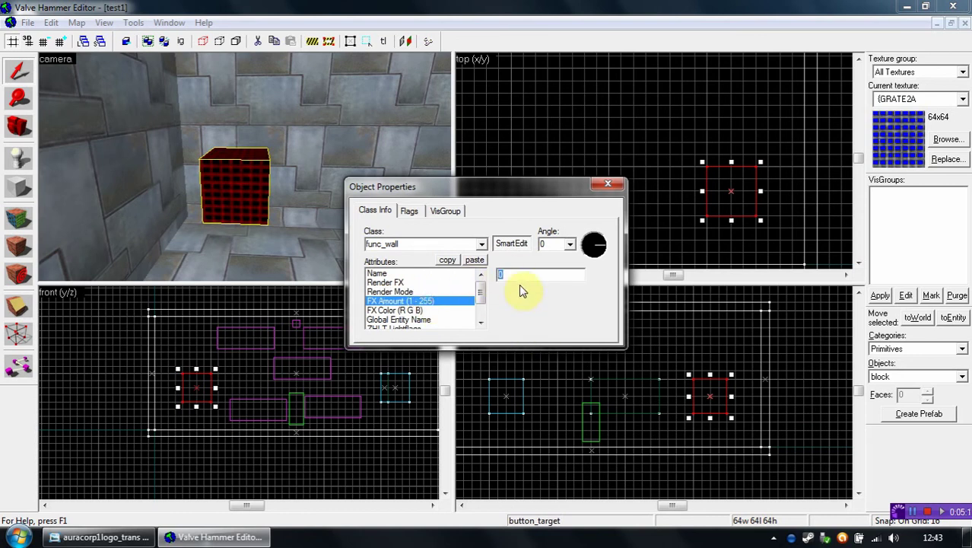